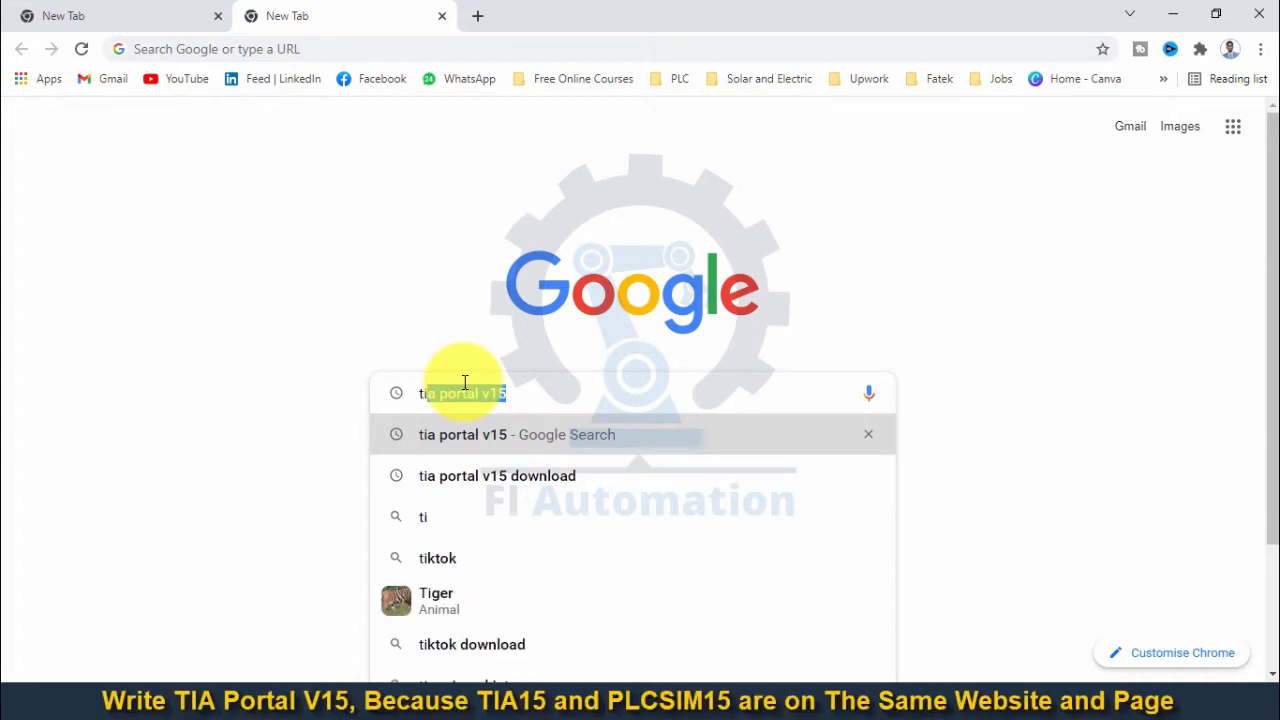
Search Google for "tia portal v15" and open the Siemens page SIMATIC STEP 7 and WinCC V15 TRIAL Download.
key(Return)
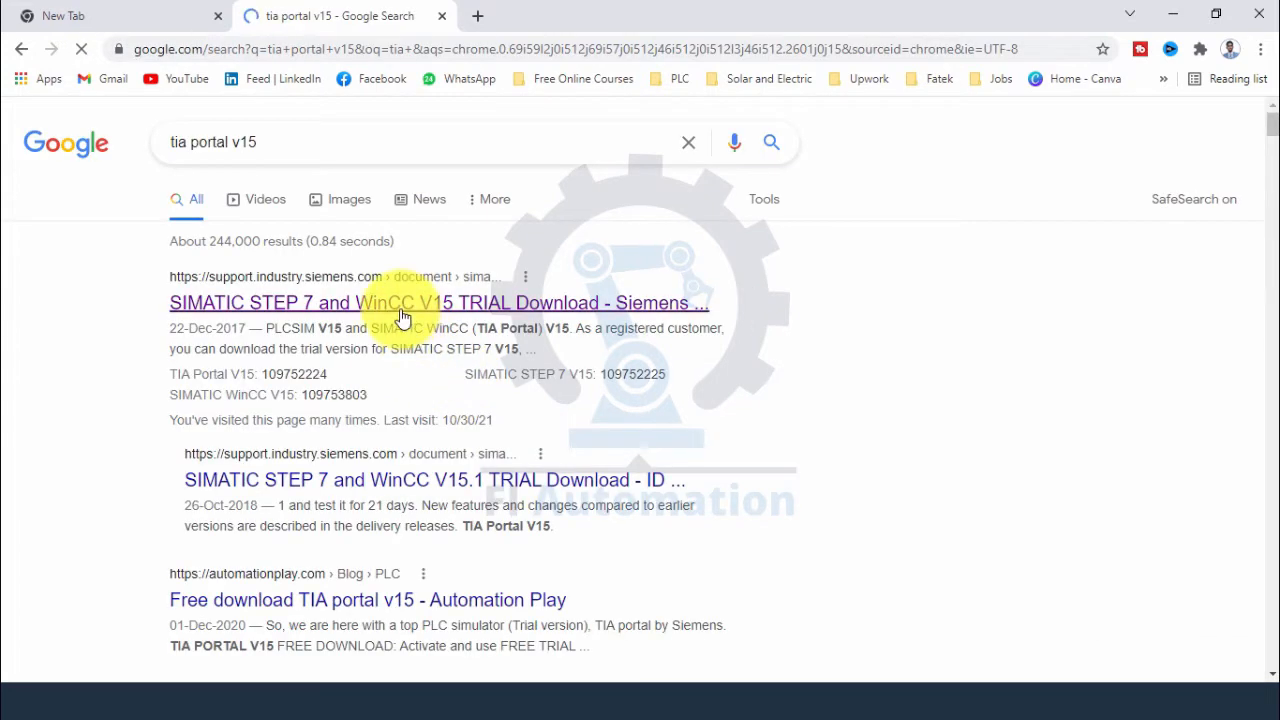
click(401, 313)
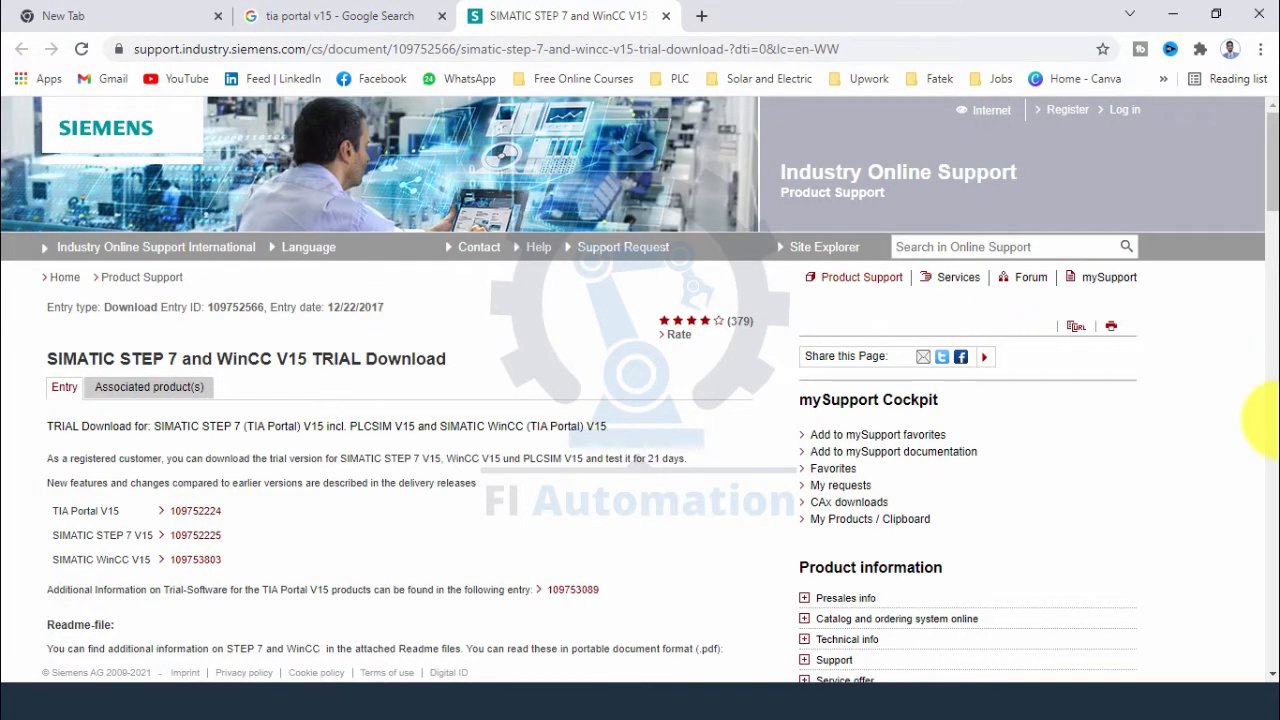
click(1271, 418)
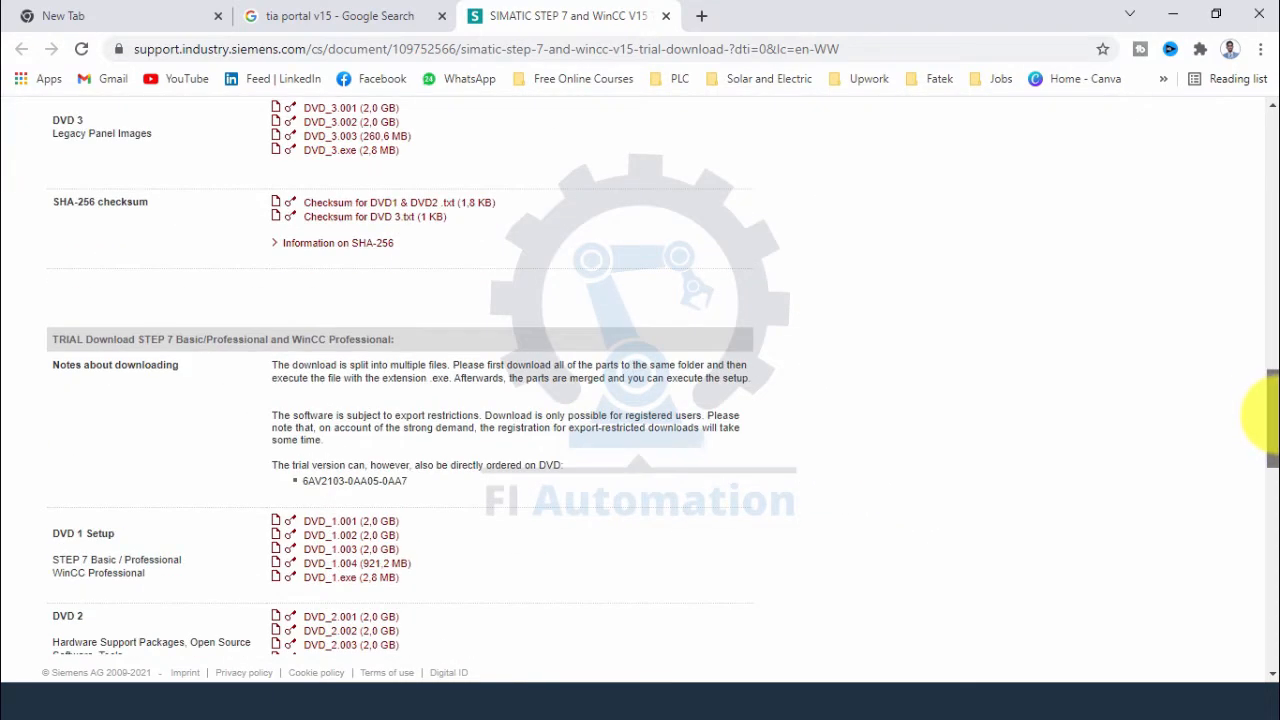
drag(1271, 418, 1264, 172)
drag(460, 303, 55, 290)
click(575, 294)
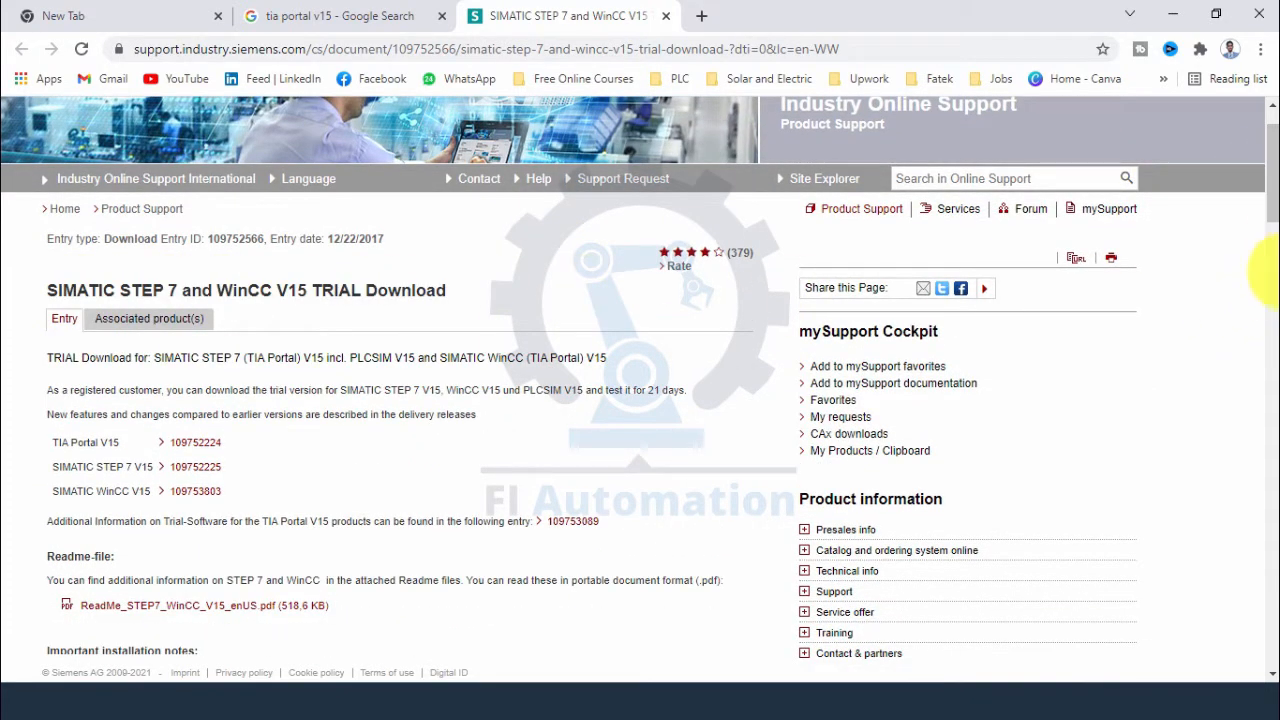
Find the TRIAL Download STEP 7 PLCSIM section and request its DVD_1.001 setup file.
drag(1262, 186, 1270, 567)
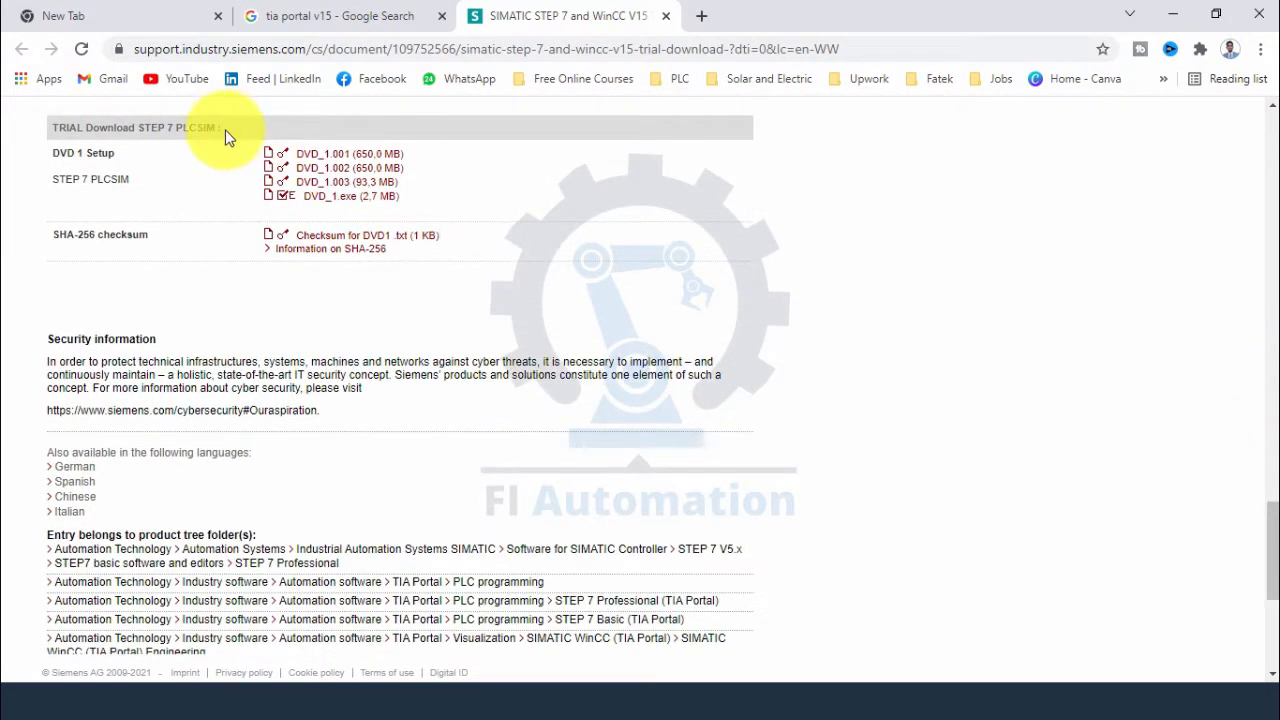
drag(226, 132, 40, 128)
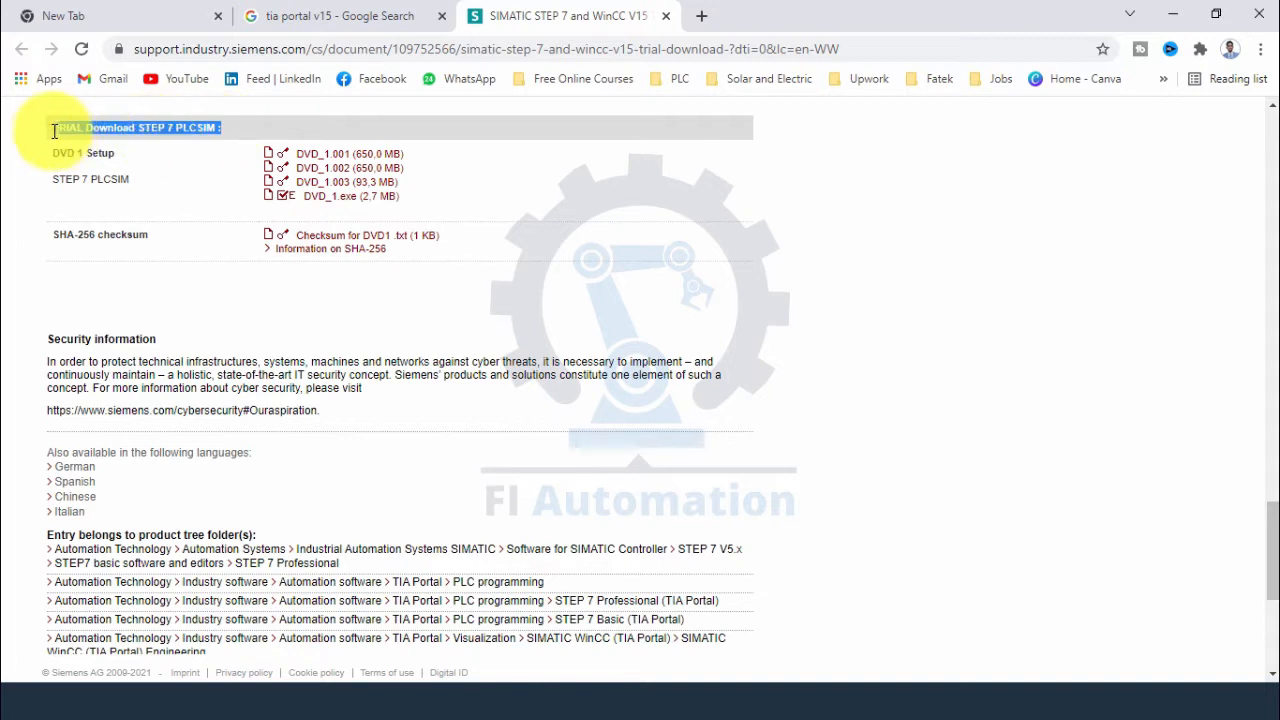
click(407, 199)
drag(408, 199, 406, 164)
click(462, 178)
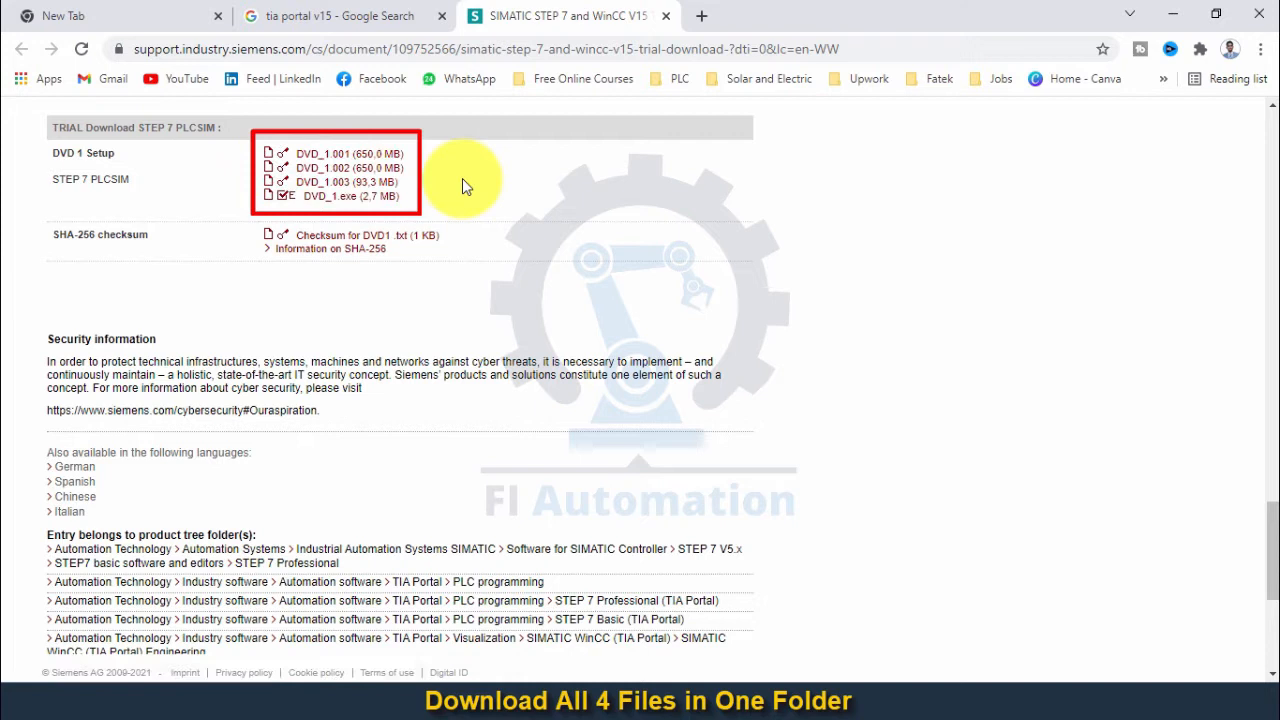
click(329, 162)
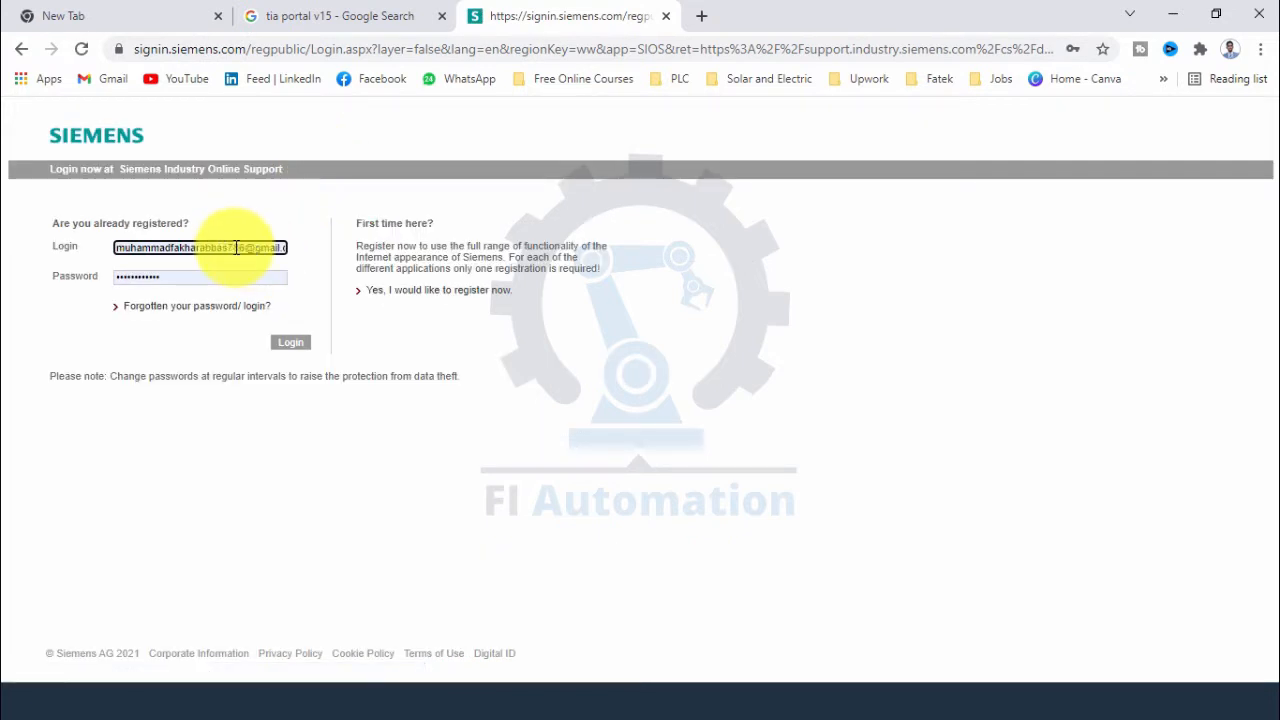
Review the Siemens login form and view the new-user registration page in a separate browser tab.
click(234, 248)
click(246, 217)
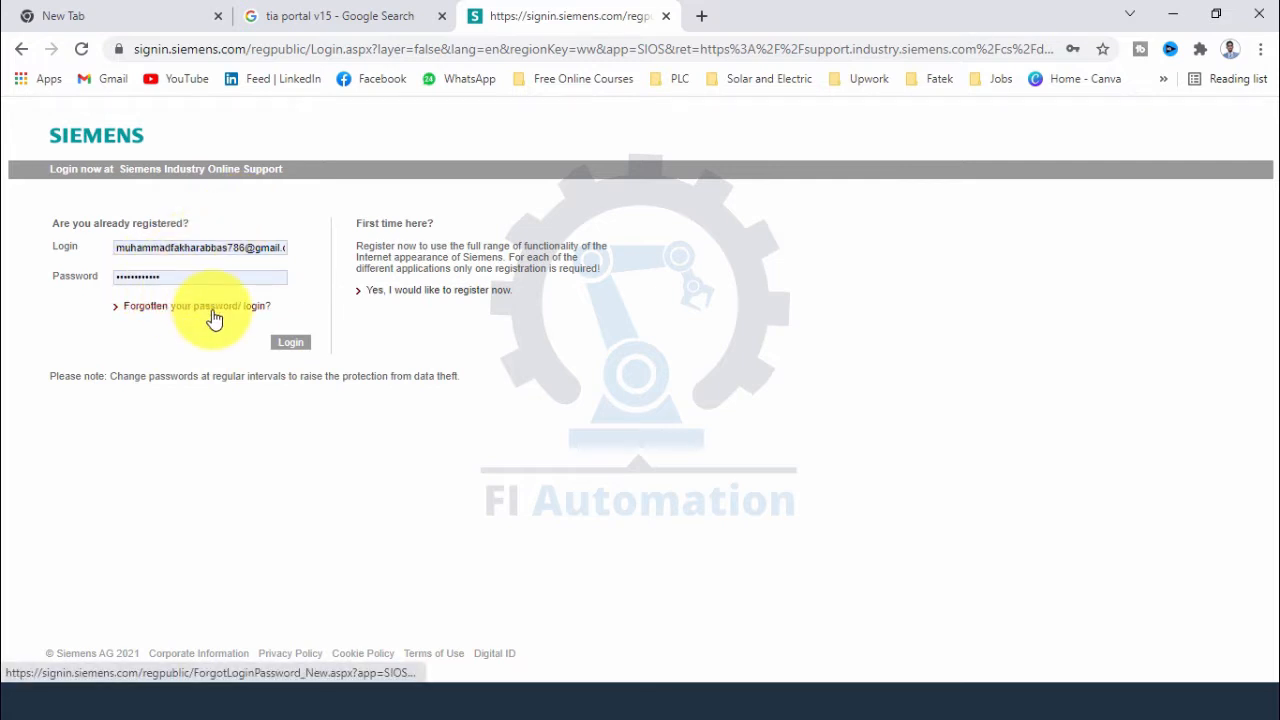
right_click(382, 292)
click(421, 315)
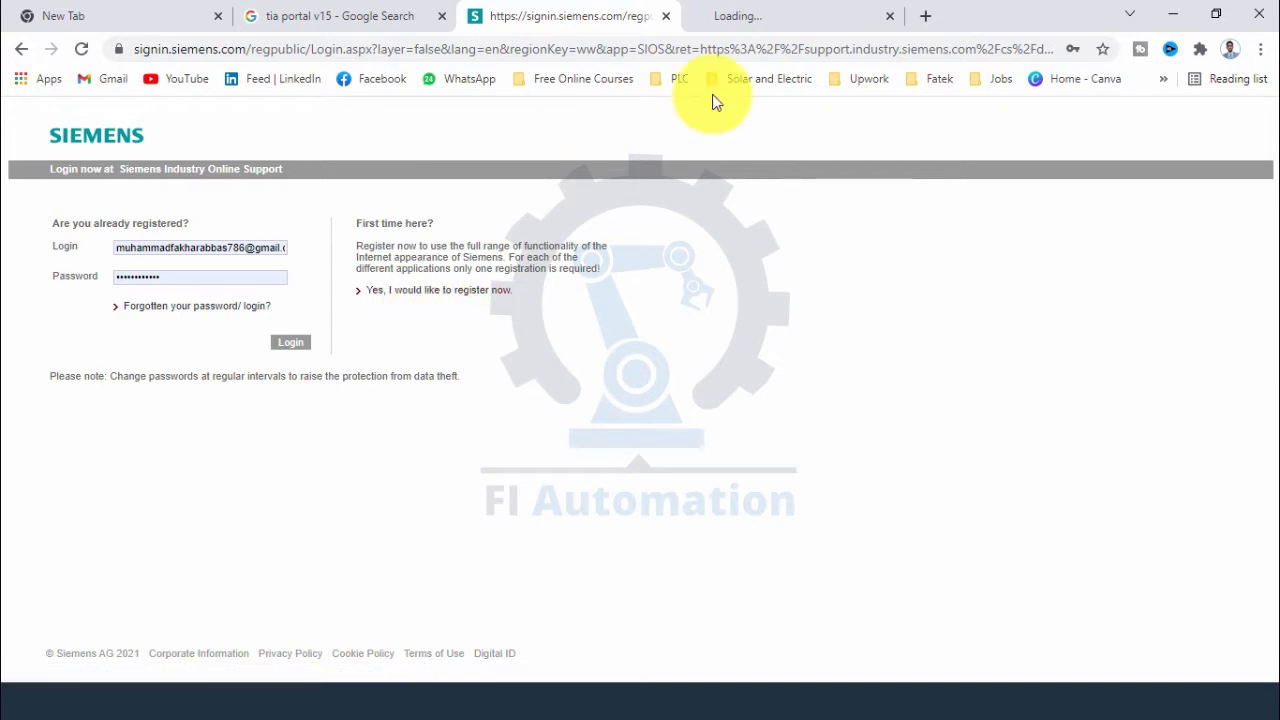
click(741, 22)
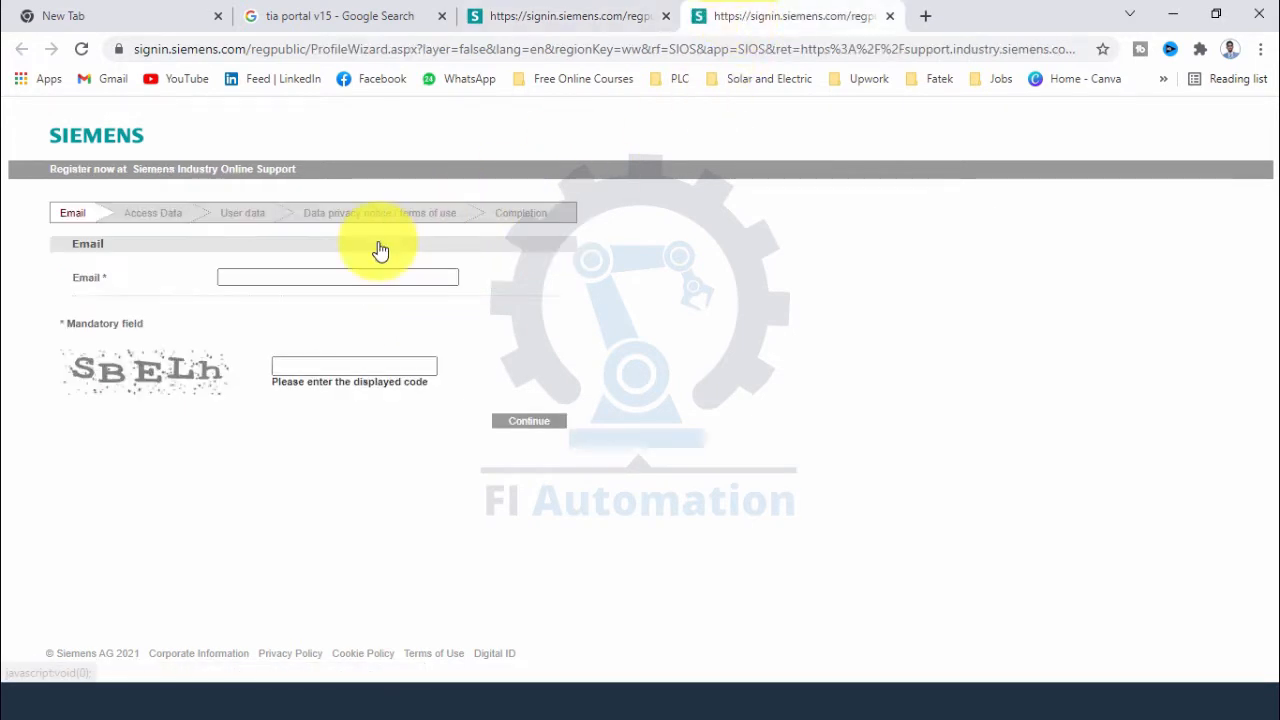
Return to the Siemens login page, log in with the prefilled credentials and cancel saving SIMATIC_S7PLCSIM_V15.001.
click(528, 22)
click(289, 345)
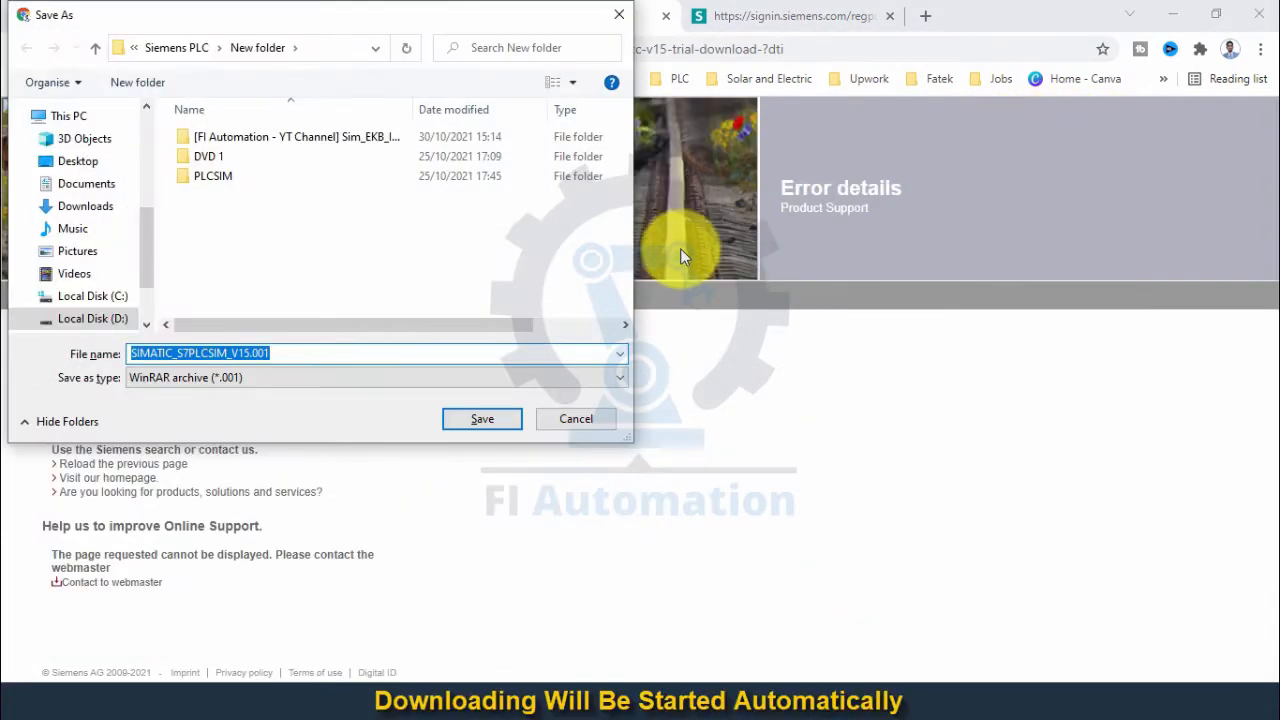
click(563, 423)
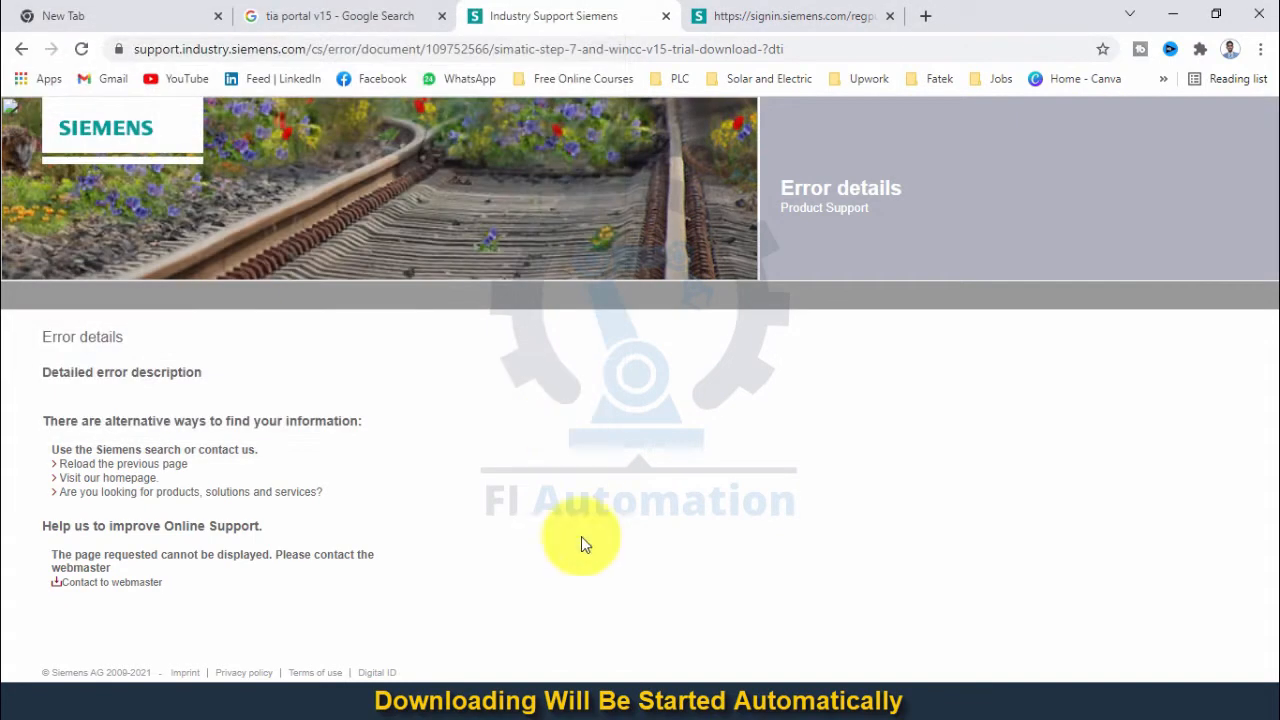
Switch to the SIMATIC_S7PLCSIM_V15 folder in File Explorer and run SIMATIC_S7PLCSIM_V15.exe as administrator.
click(529, 694)
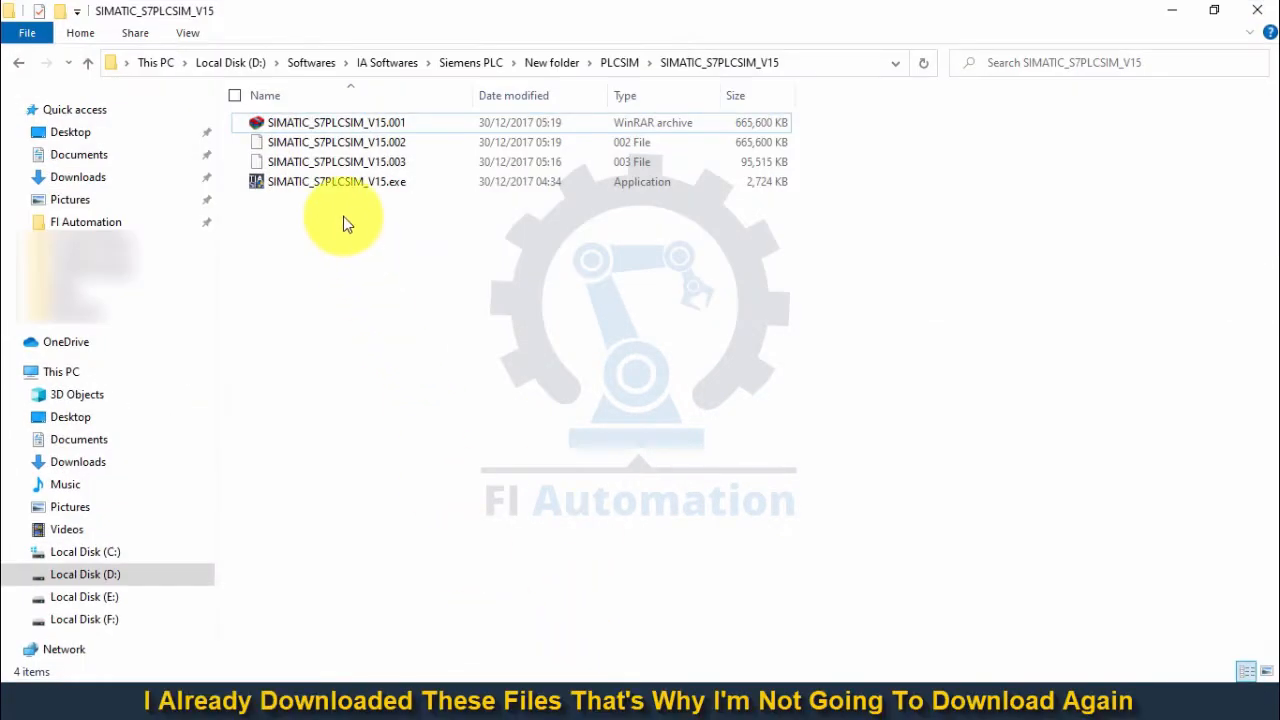
drag(331, 212, 331, 116)
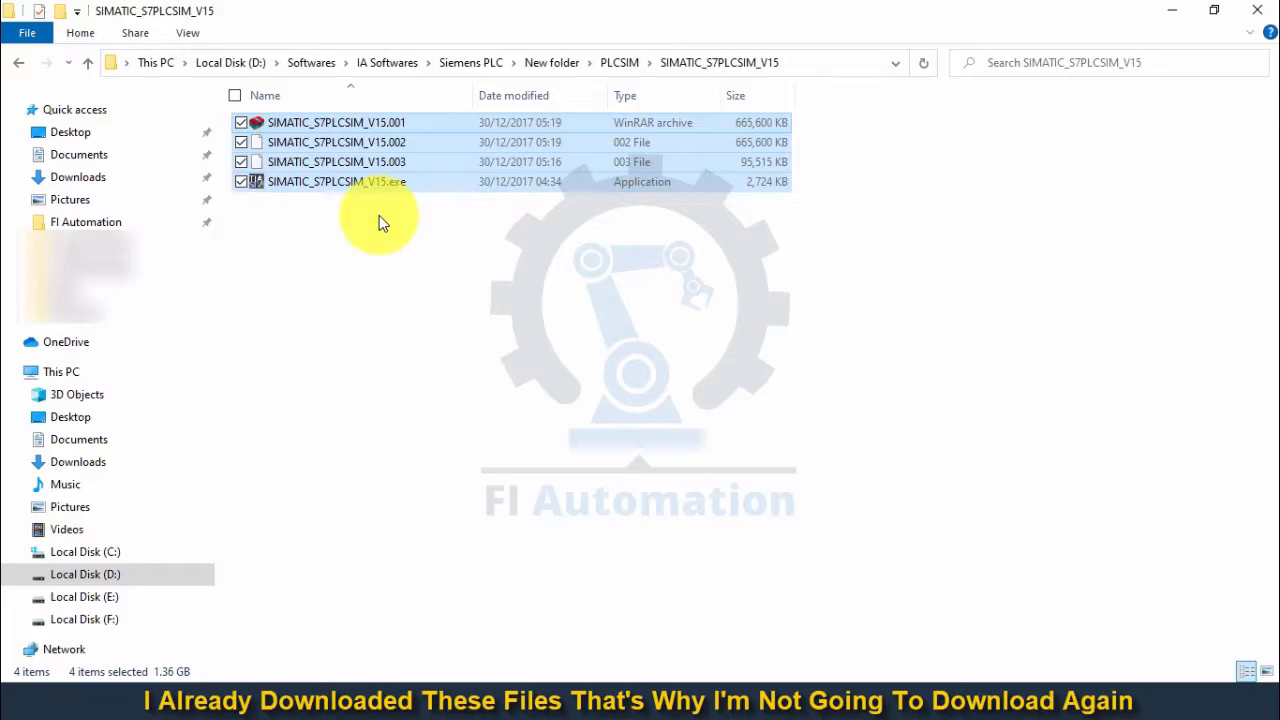
click(378, 215)
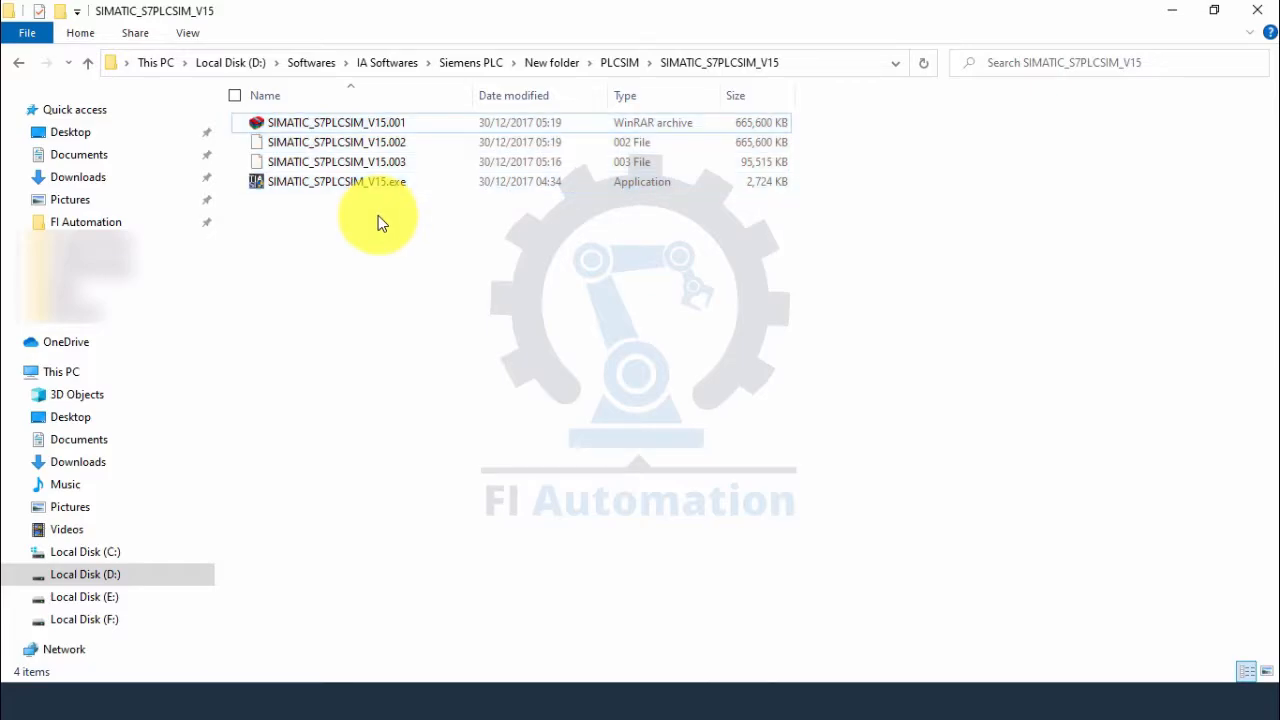
click(361, 186)
right_click(361, 186)
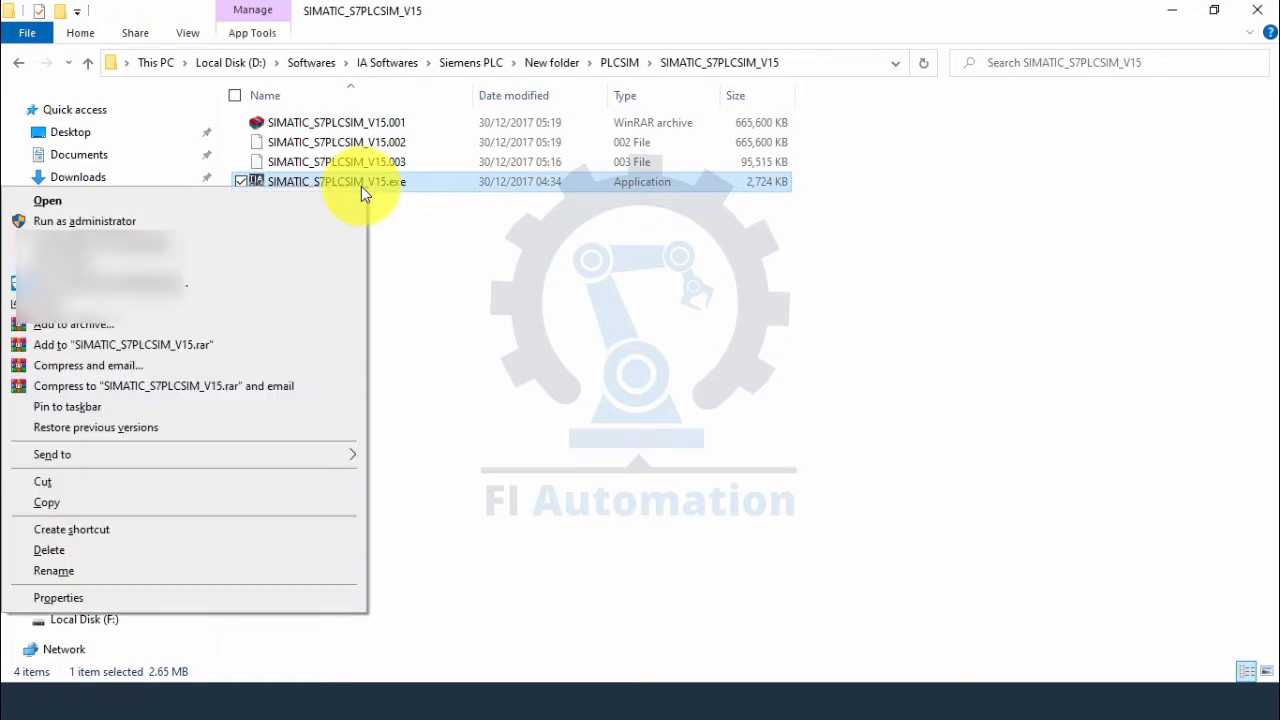
click(200, 221)
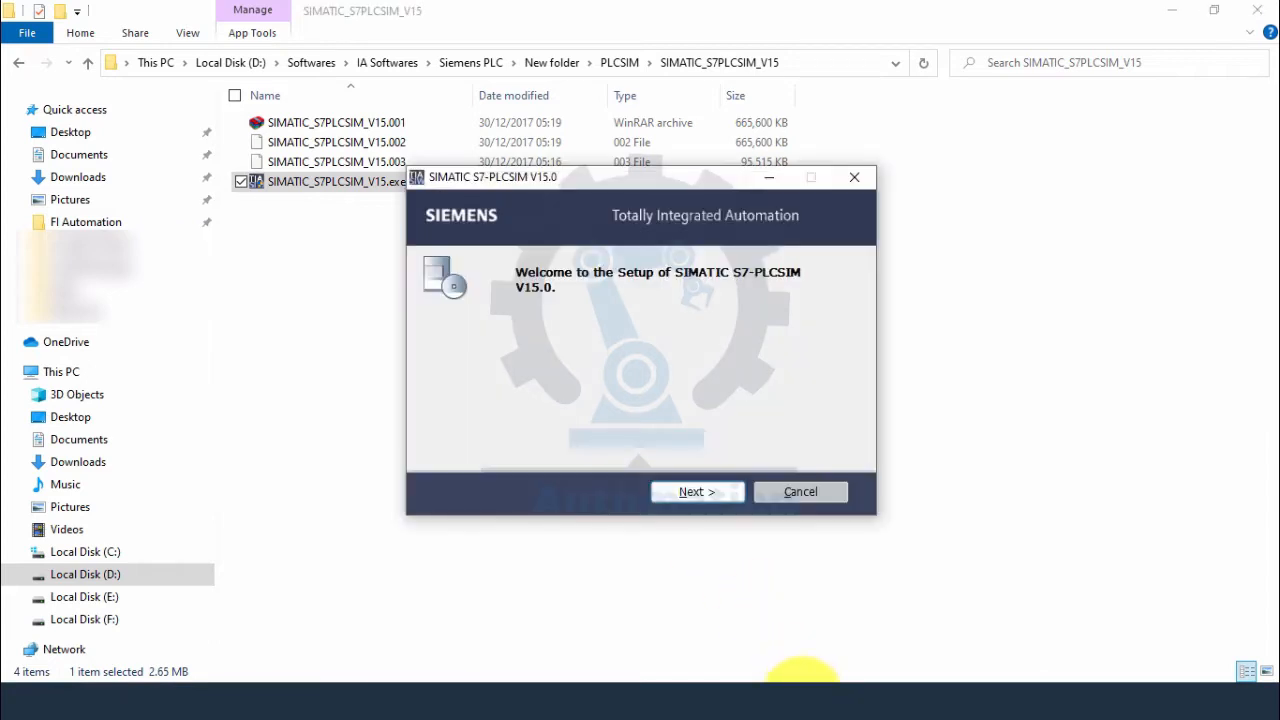
Extract the SIMATIC S7-PLCSIM V15.0 package to the default folder with English as the setup language.
click(699, 492)
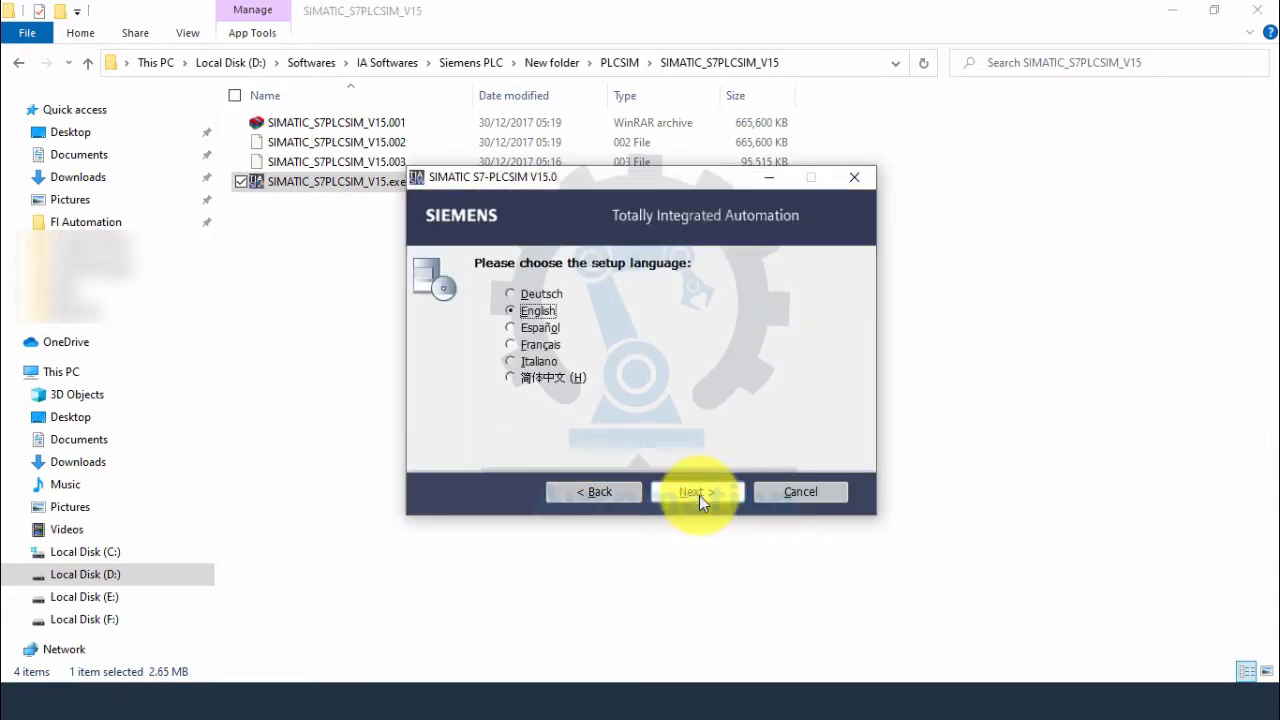
click(699, 492)
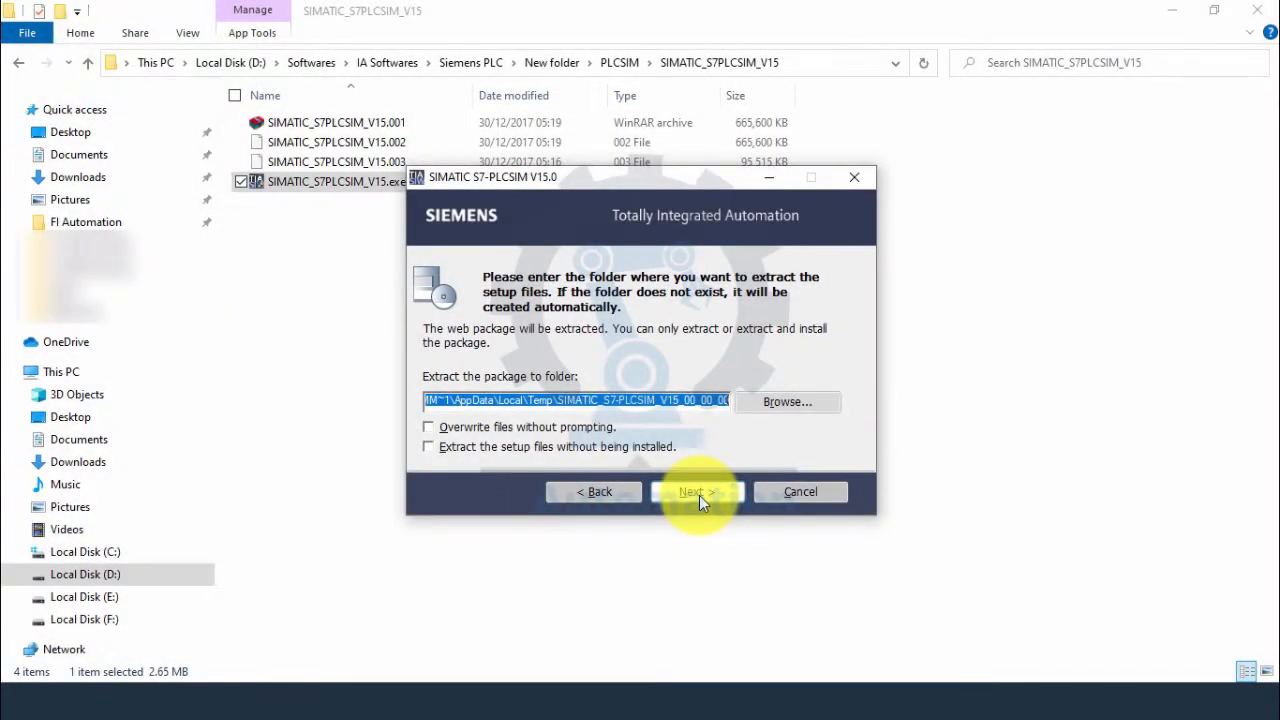
click(699, 493)
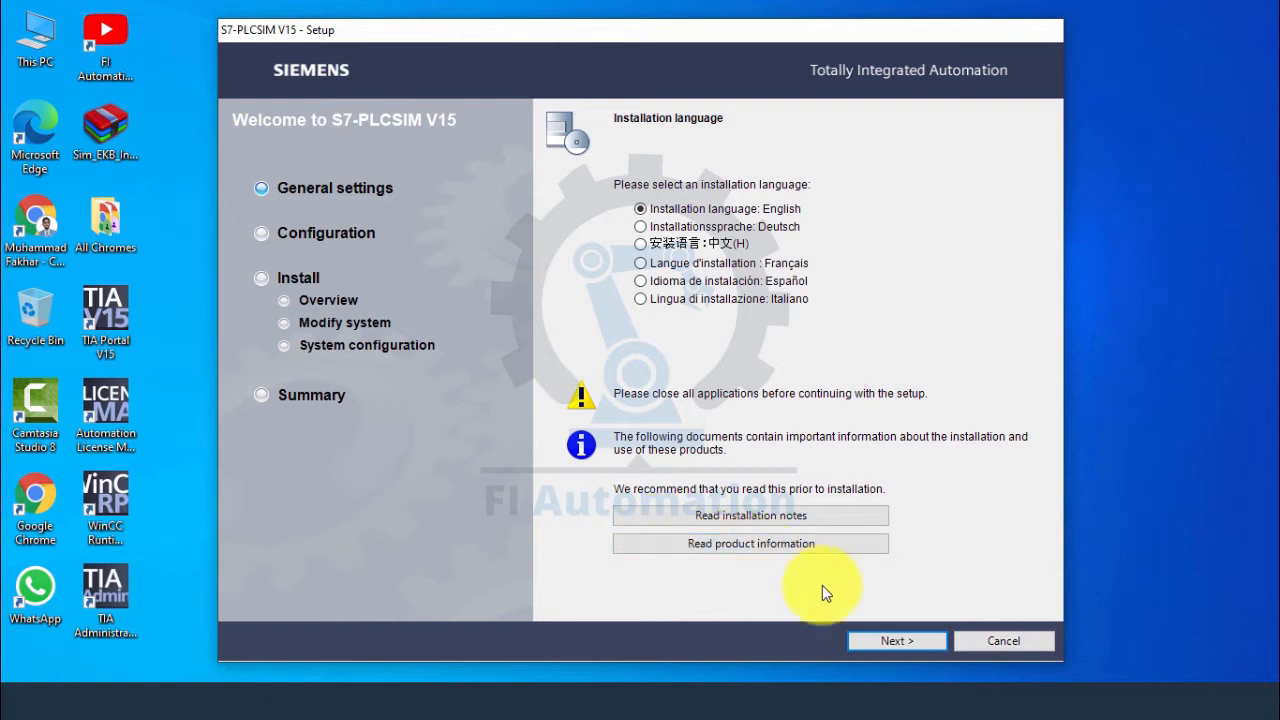
Configure the S7-PLCSIM V15 setup with English languages, the preselected features and target directory C:\Program Files\Siemens\Automation.
click(916, 643)
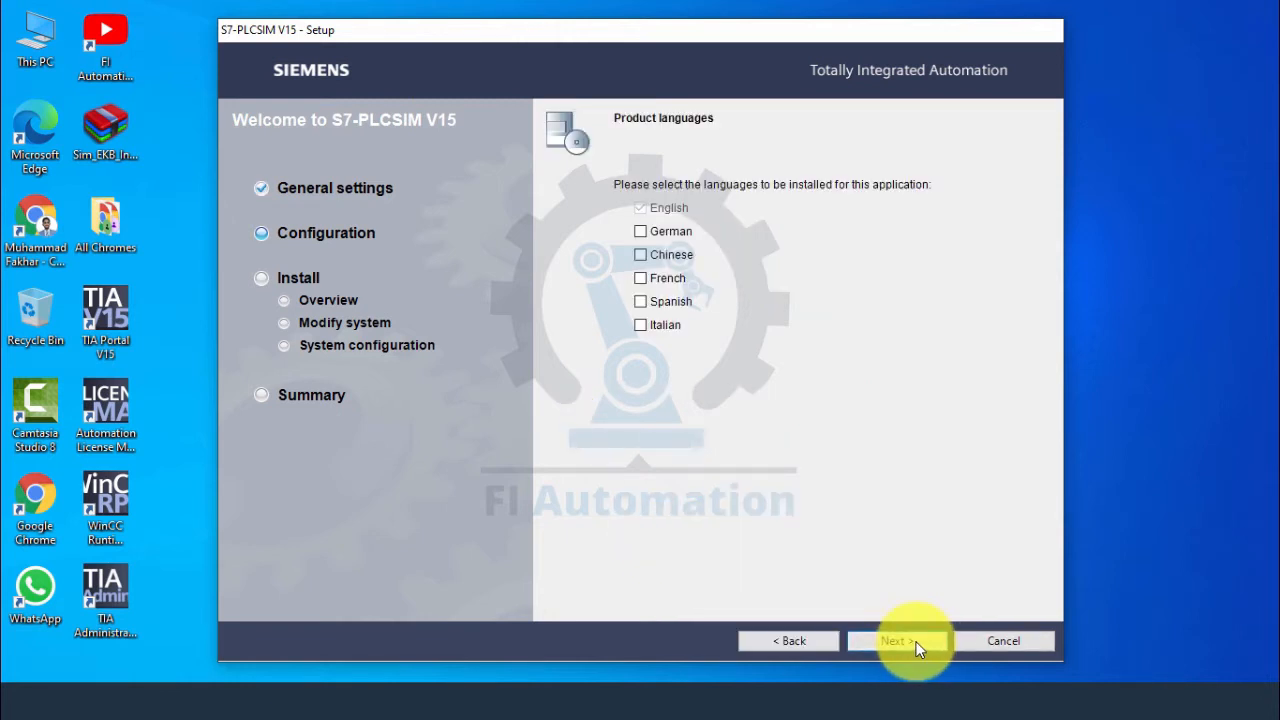
click(918, 645)
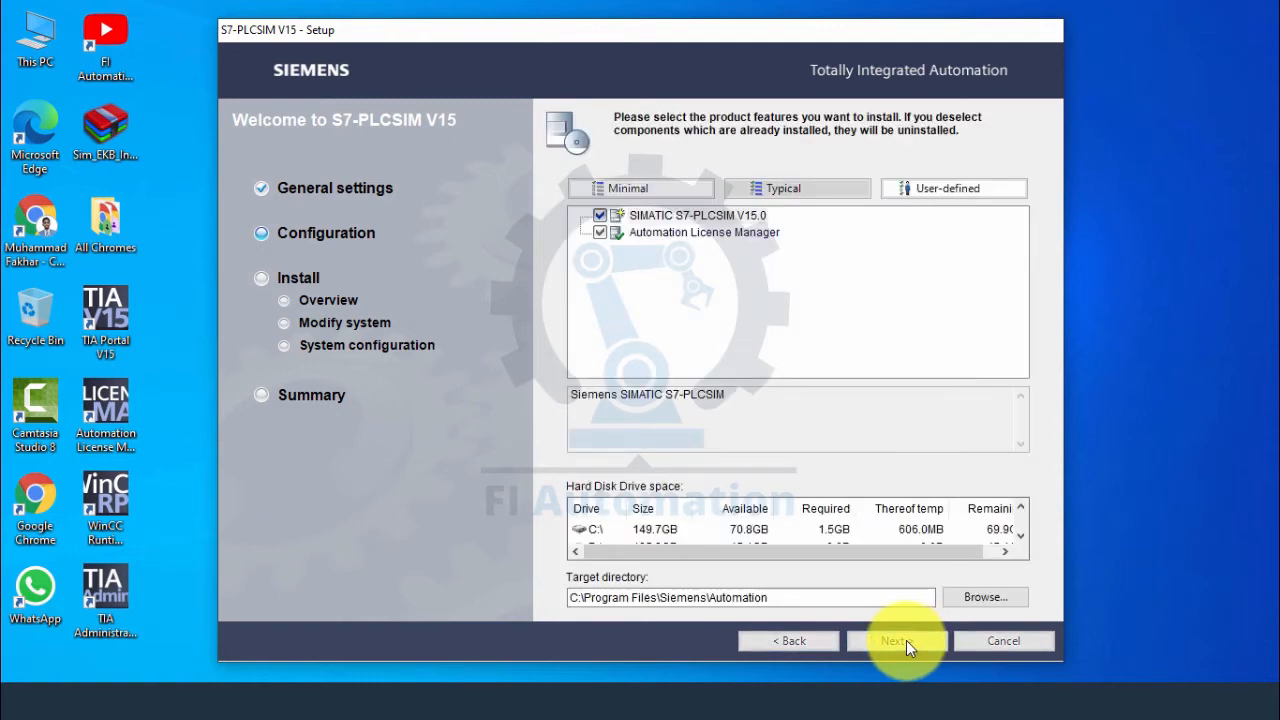
click(906, 640)
Accept the license terms, security information and permissions settings, and start the S7-PLCSIM V15 installation.
click(624, 577)
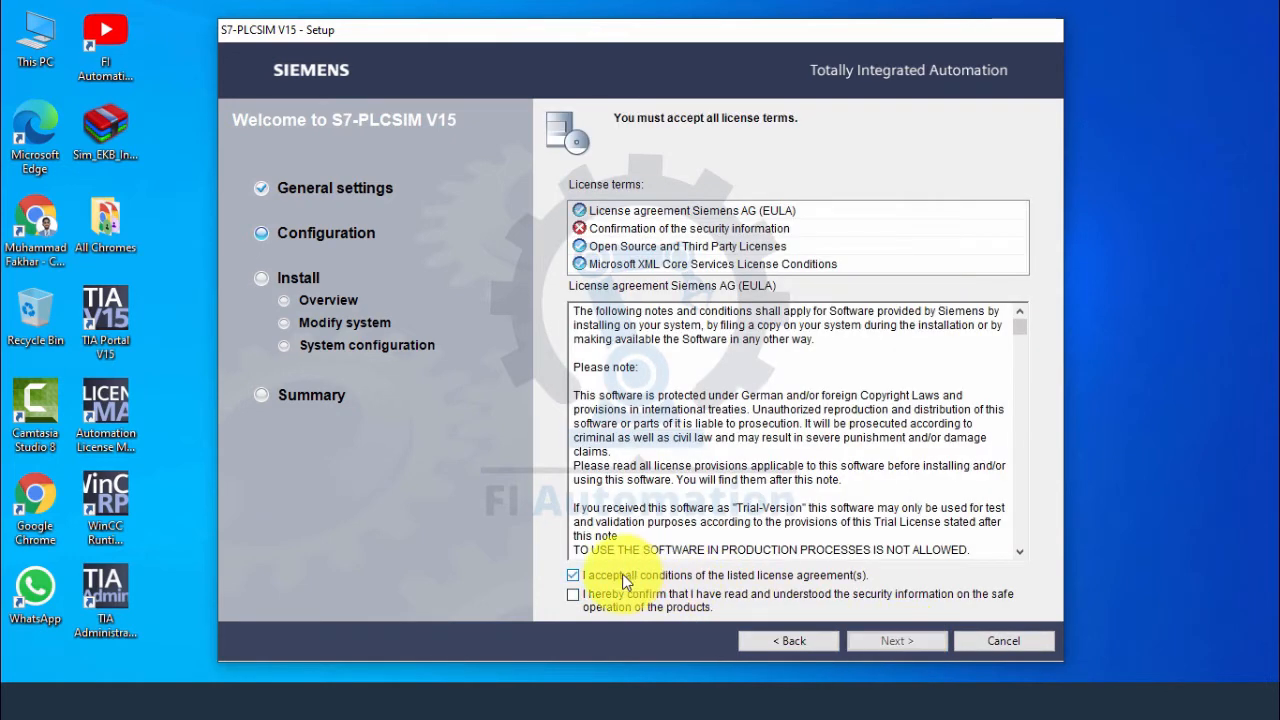
click(597, 595)
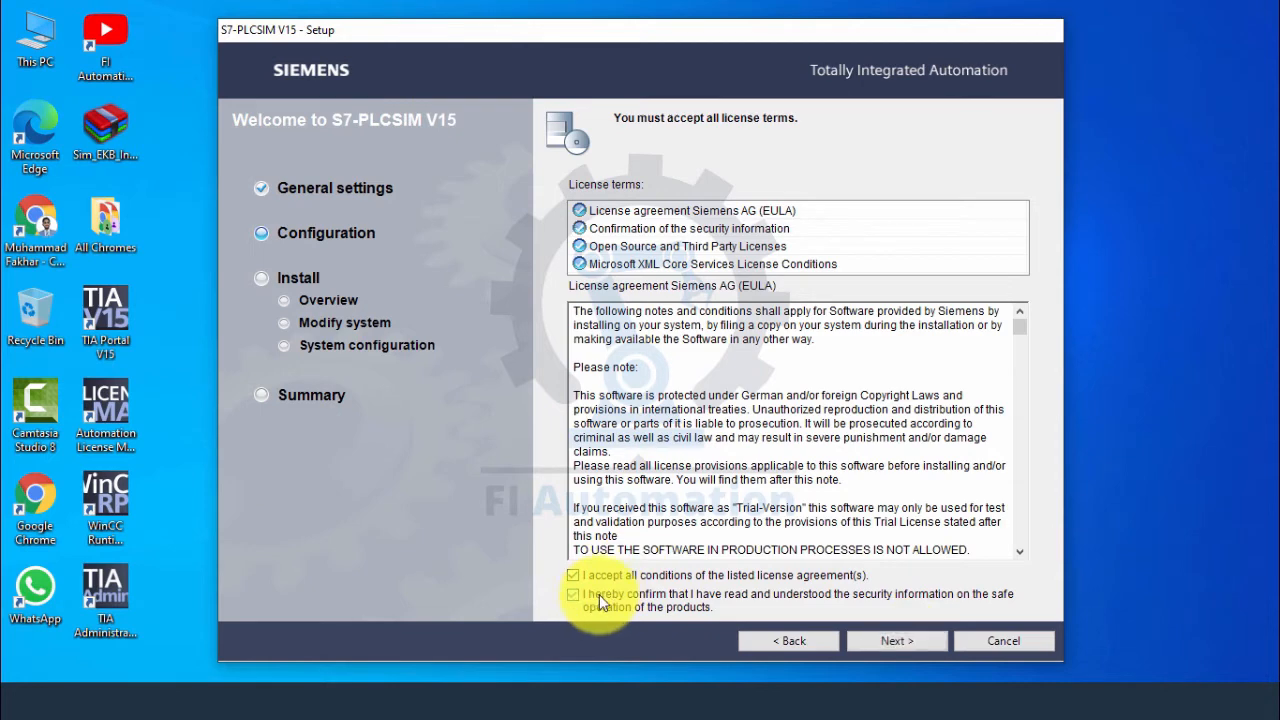
click(890, 642)
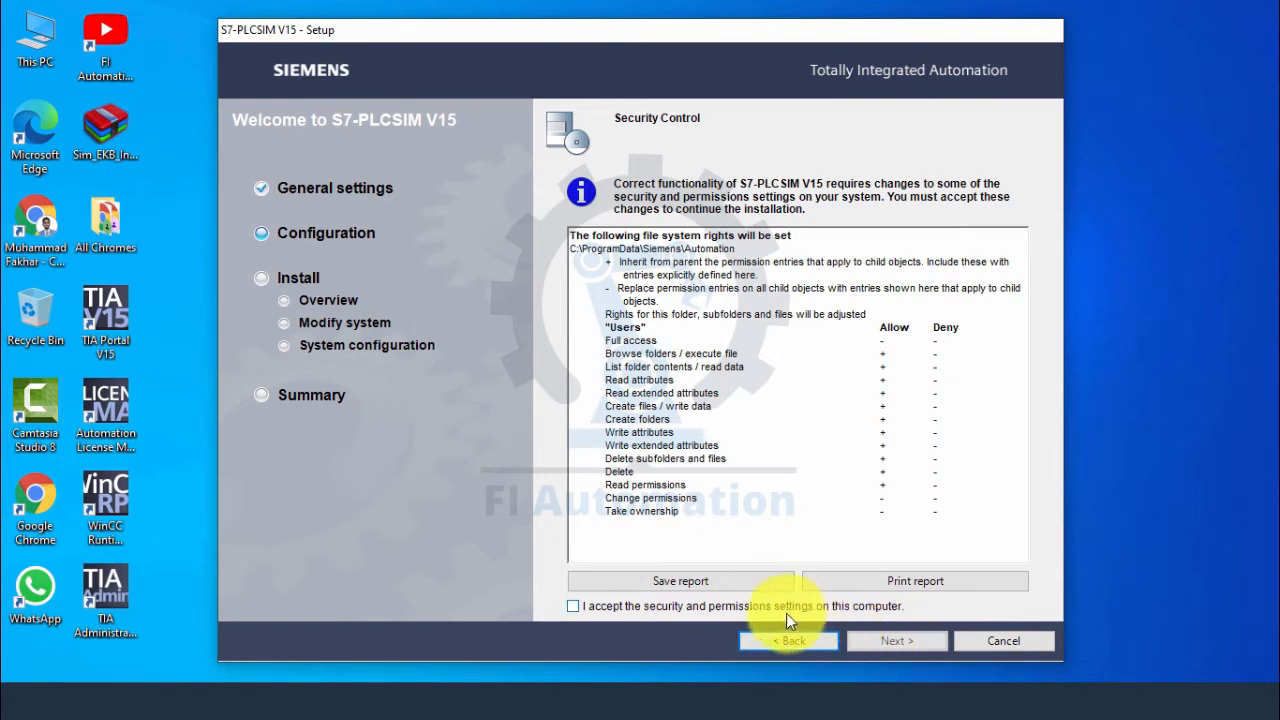
click(786, 606)
click(882, 639)
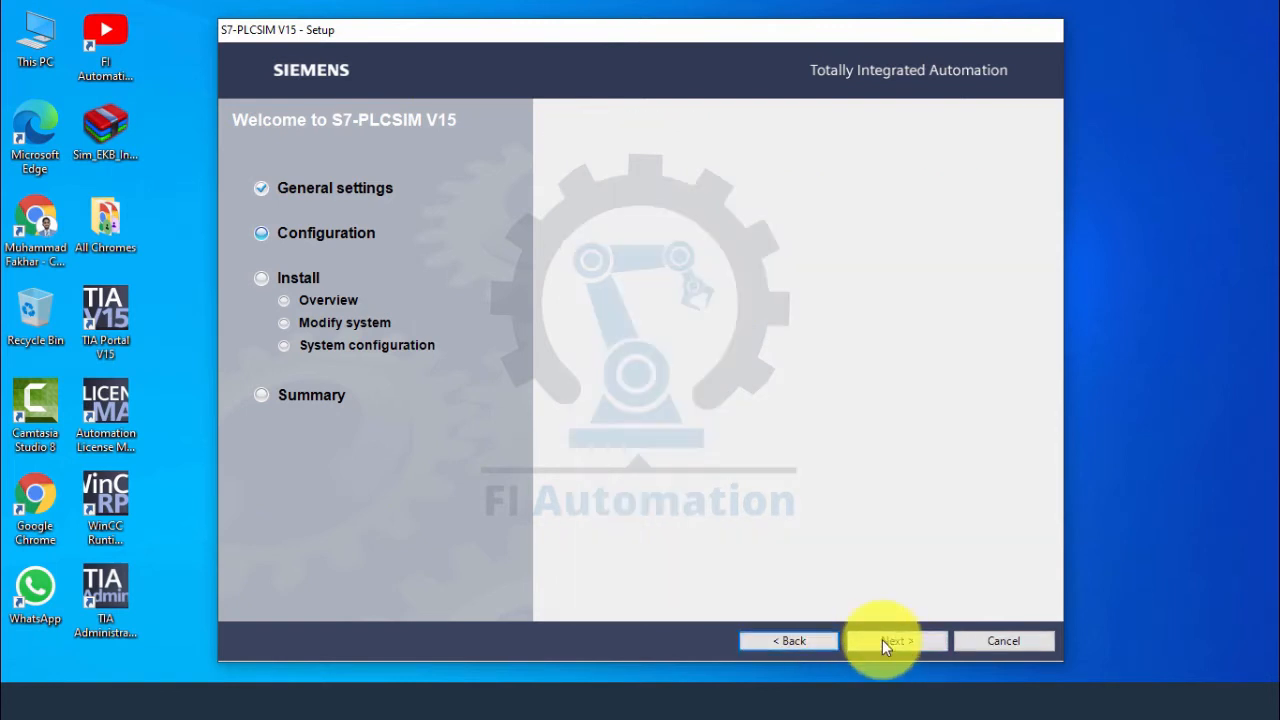
click(882, 639)
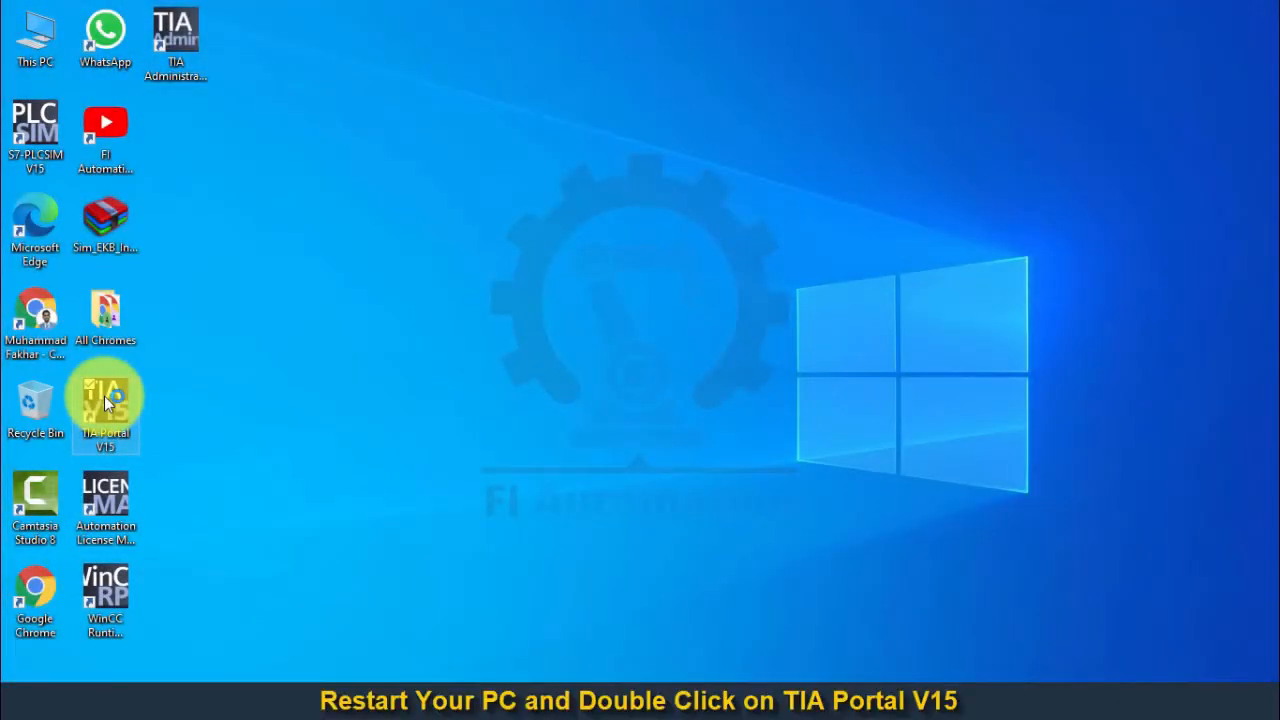
Launch TIA Portal V15 from the desktop and create a new project with the default settings.
double_click(104, 396)
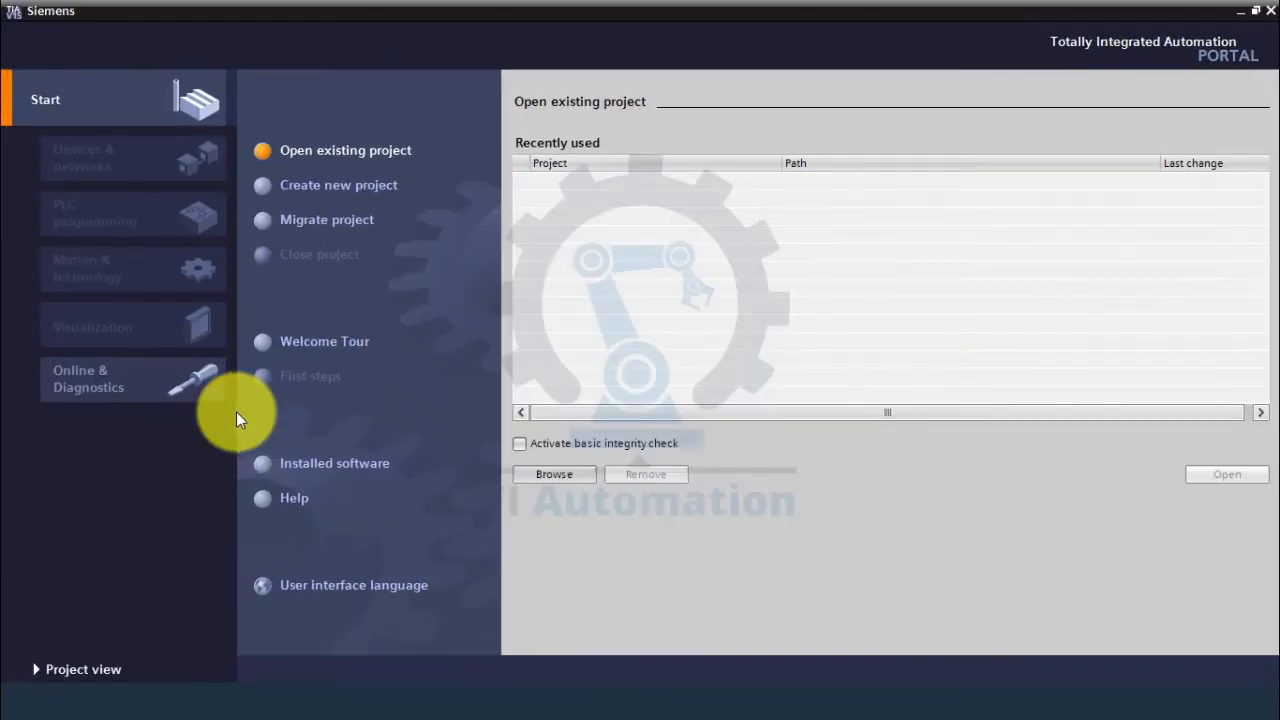
click(382, 185)
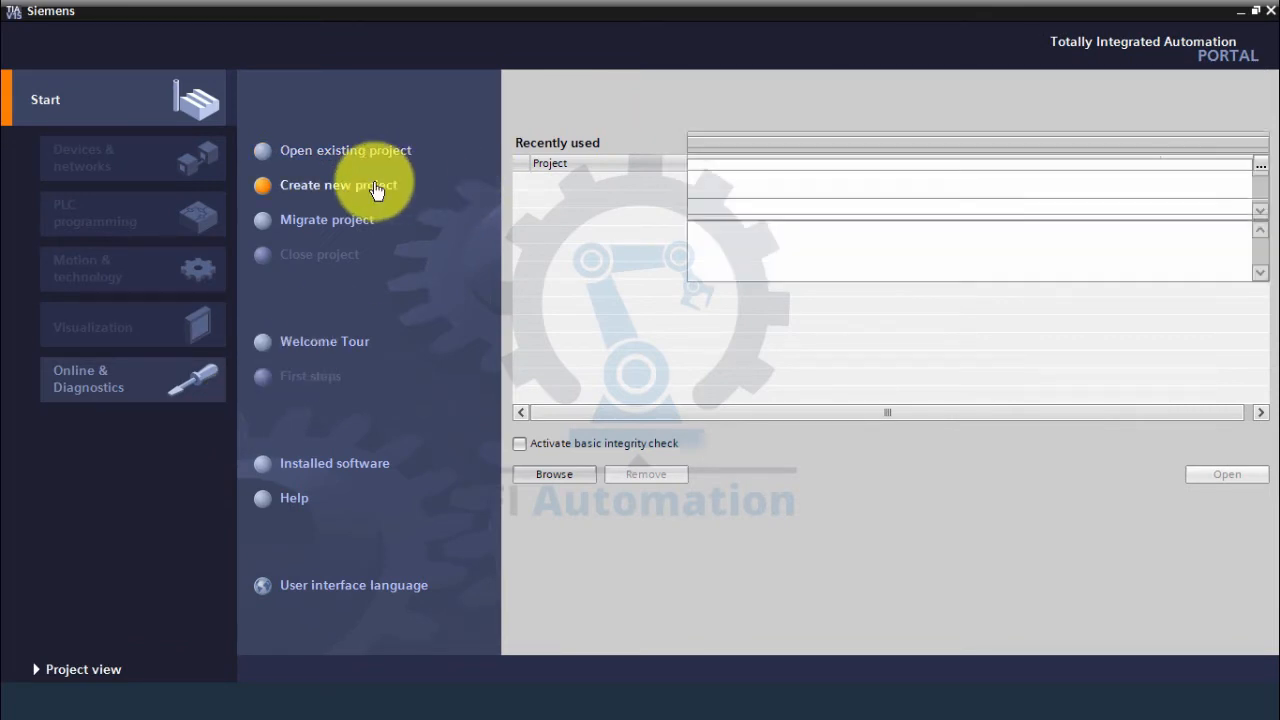
click(1216, 318)
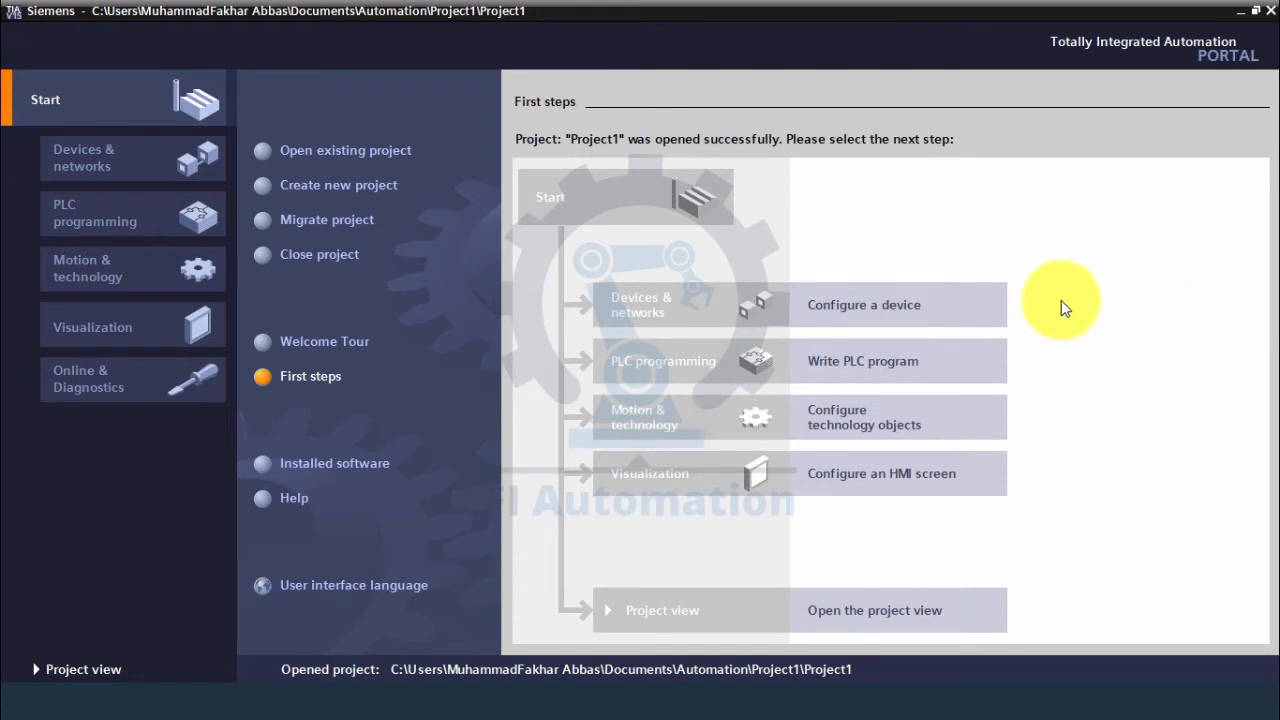
Add an S7-1200 CPU 1212C DC/DC/DC controller with article number 6ES7 212-1AE40-0XB0 and firmware version V4.2.
click(927, 305)
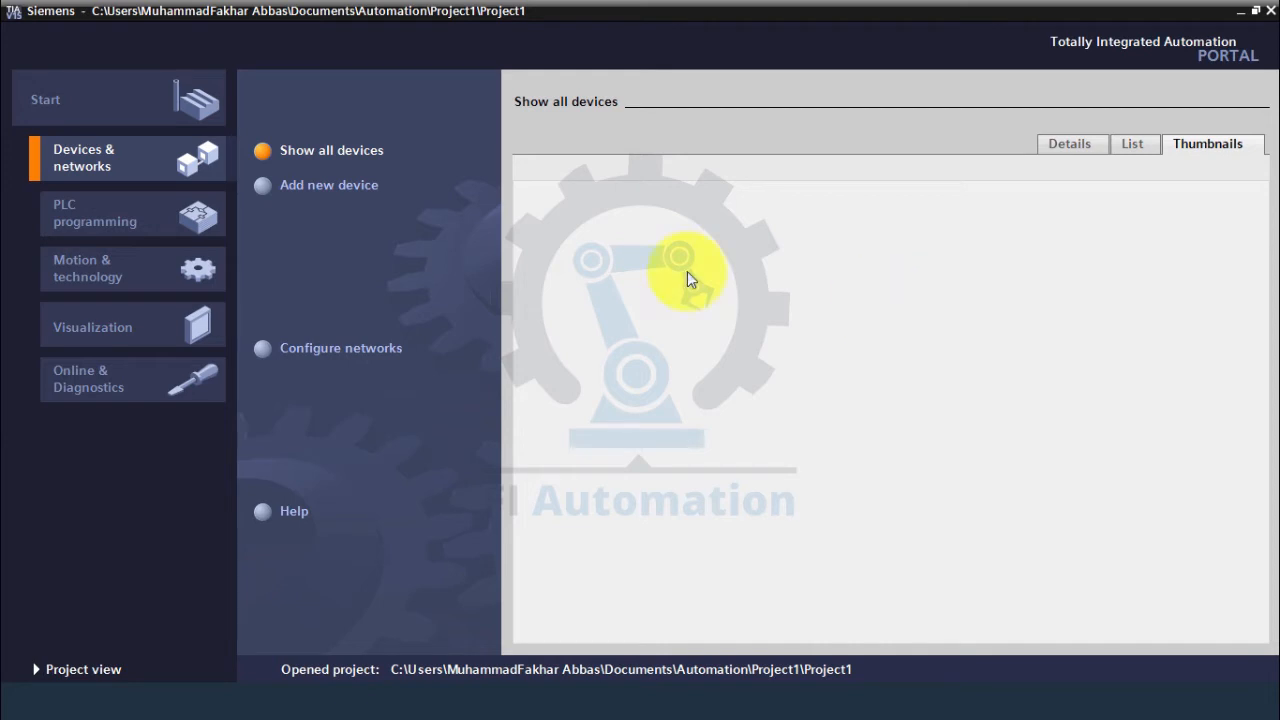
click(357, 182)
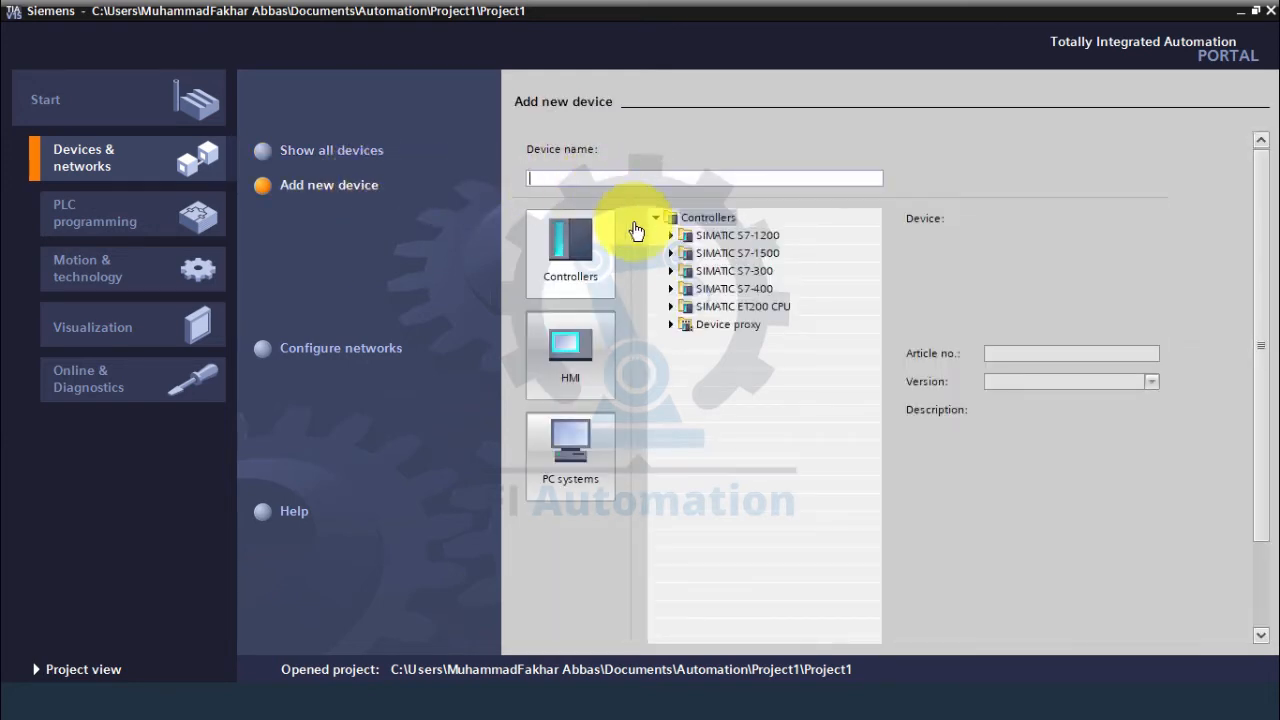
click(671, 235)
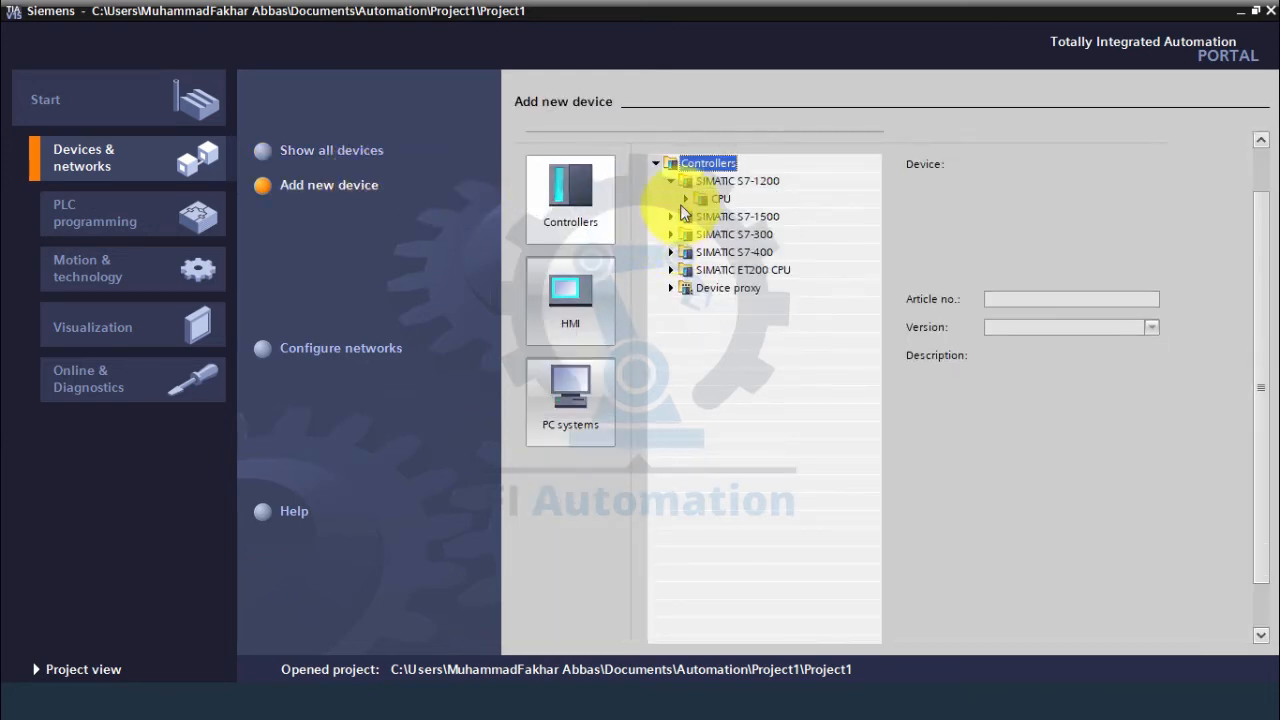
click(685, 200)
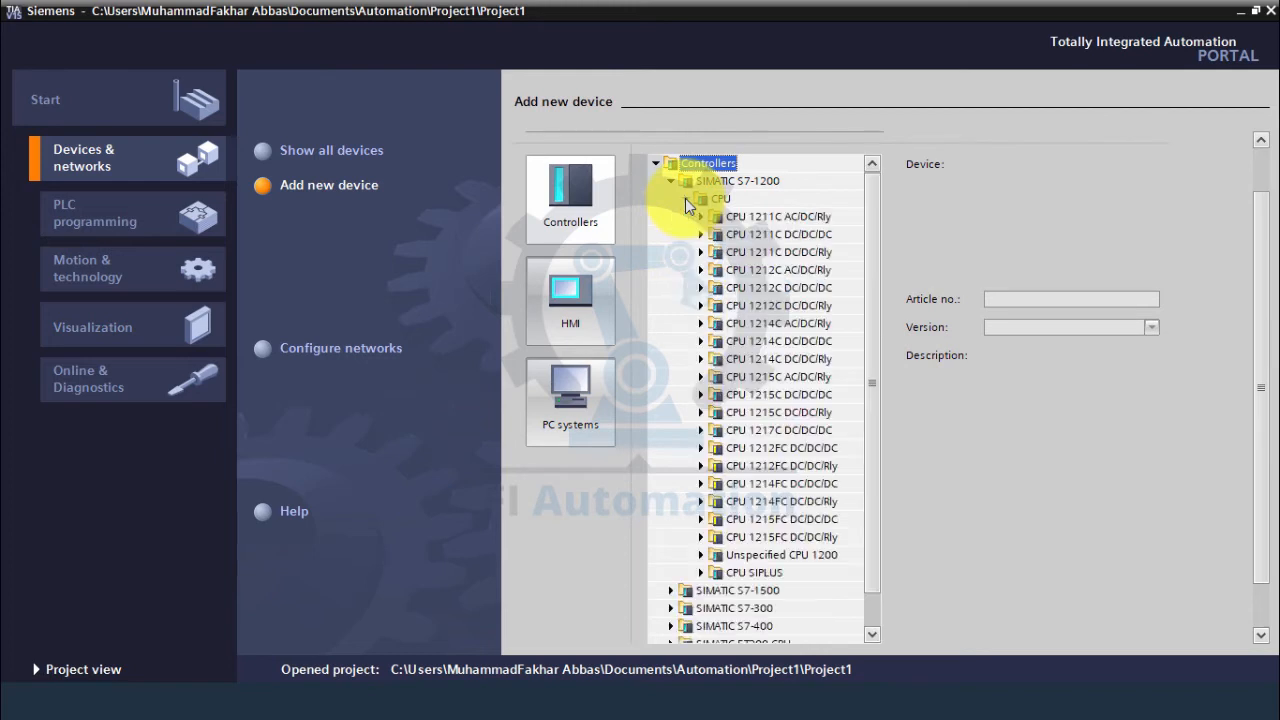
click(701, 288)
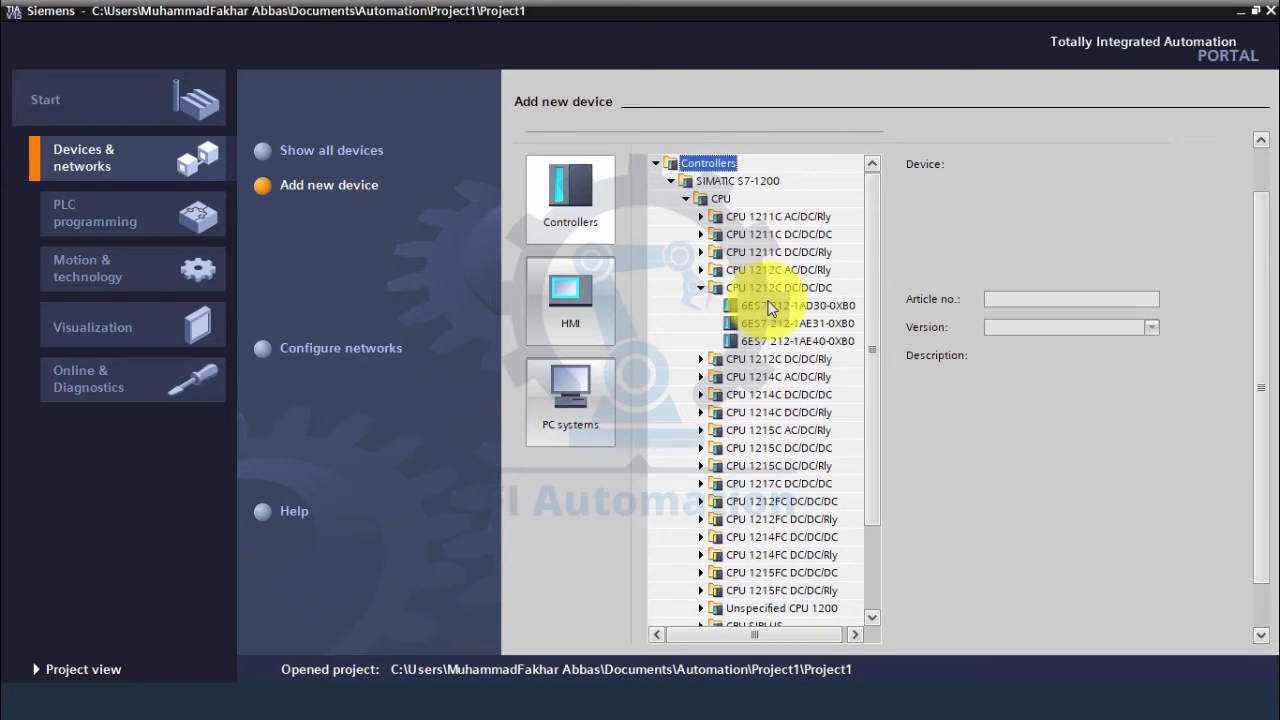
click(770, 307)
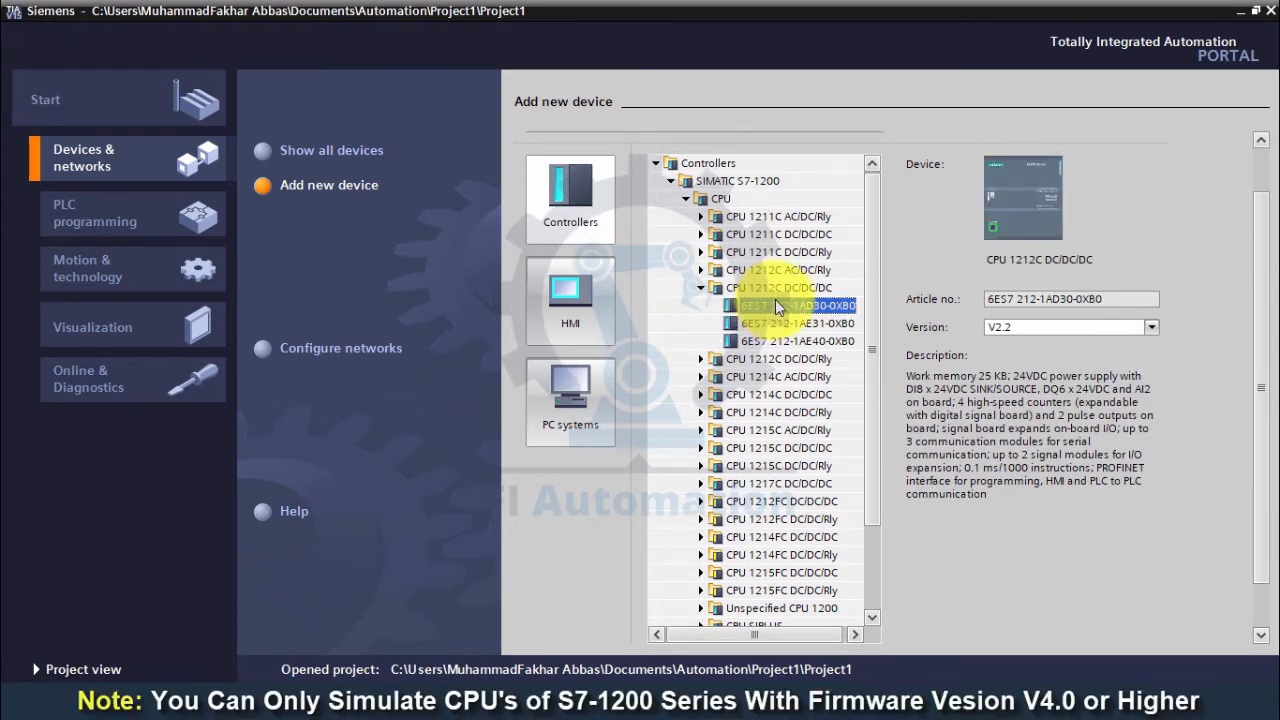
click(797, 341)
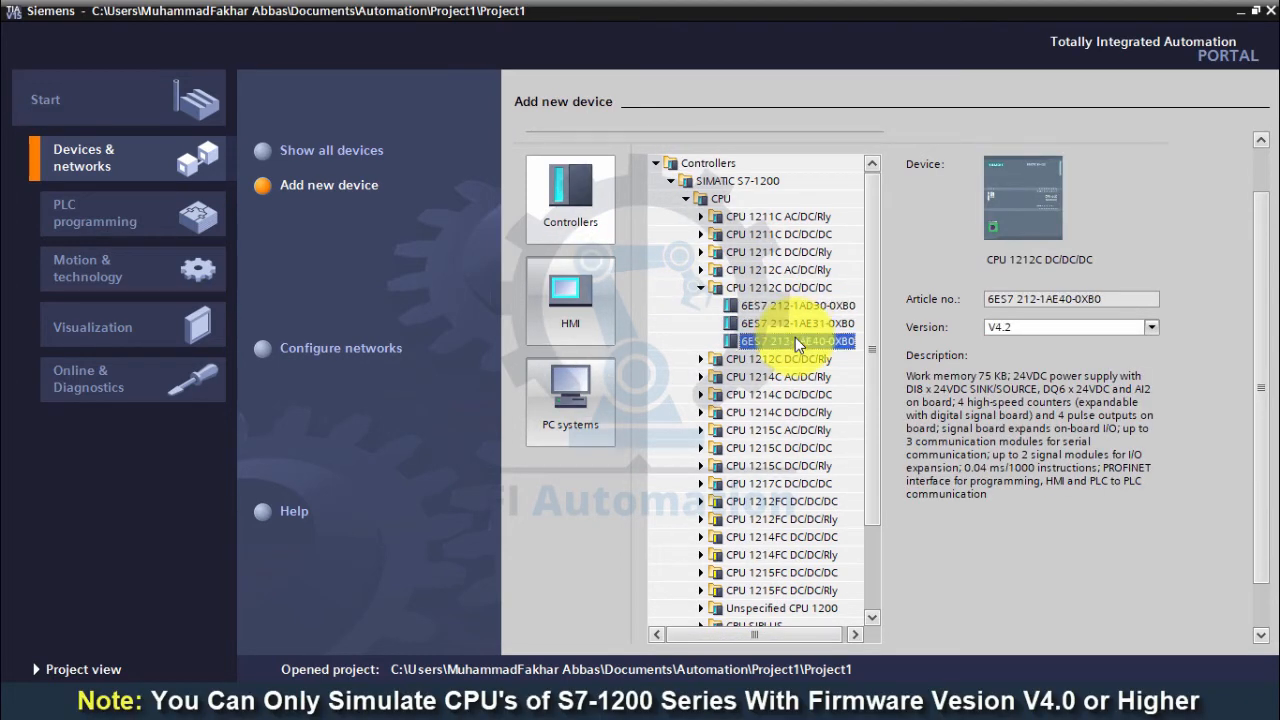
click(999, 331)
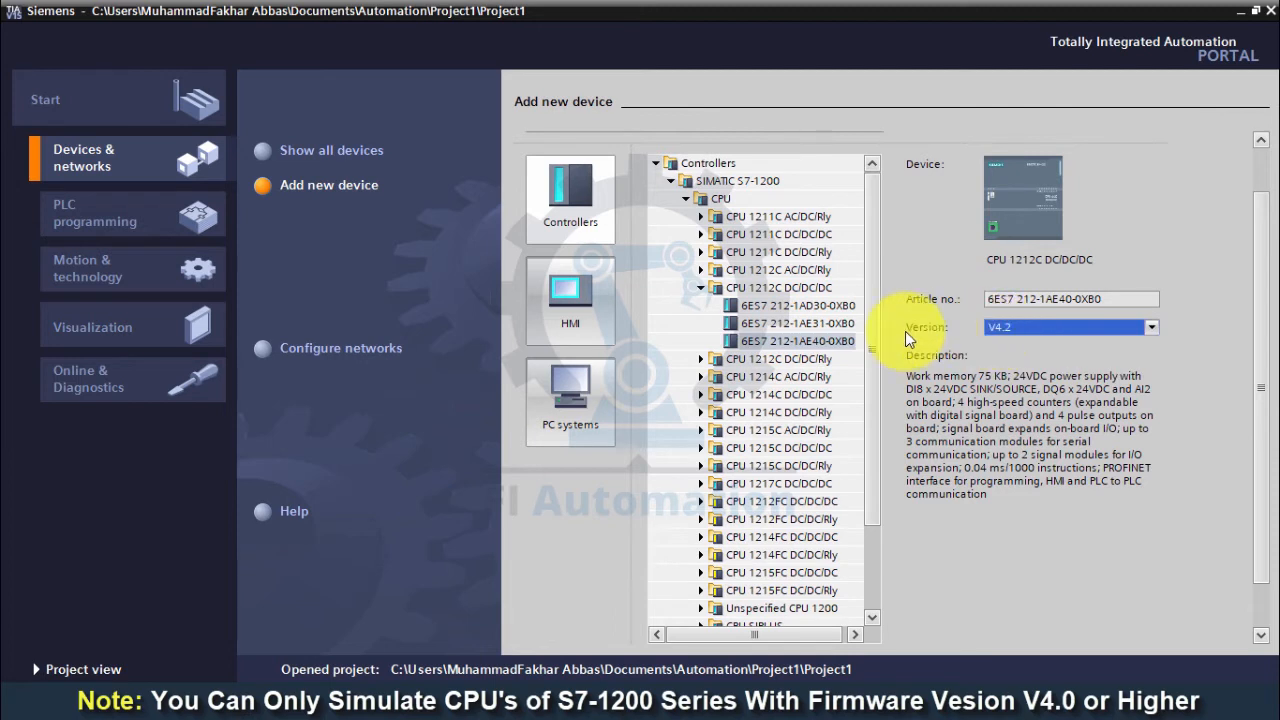
click(786, 340)
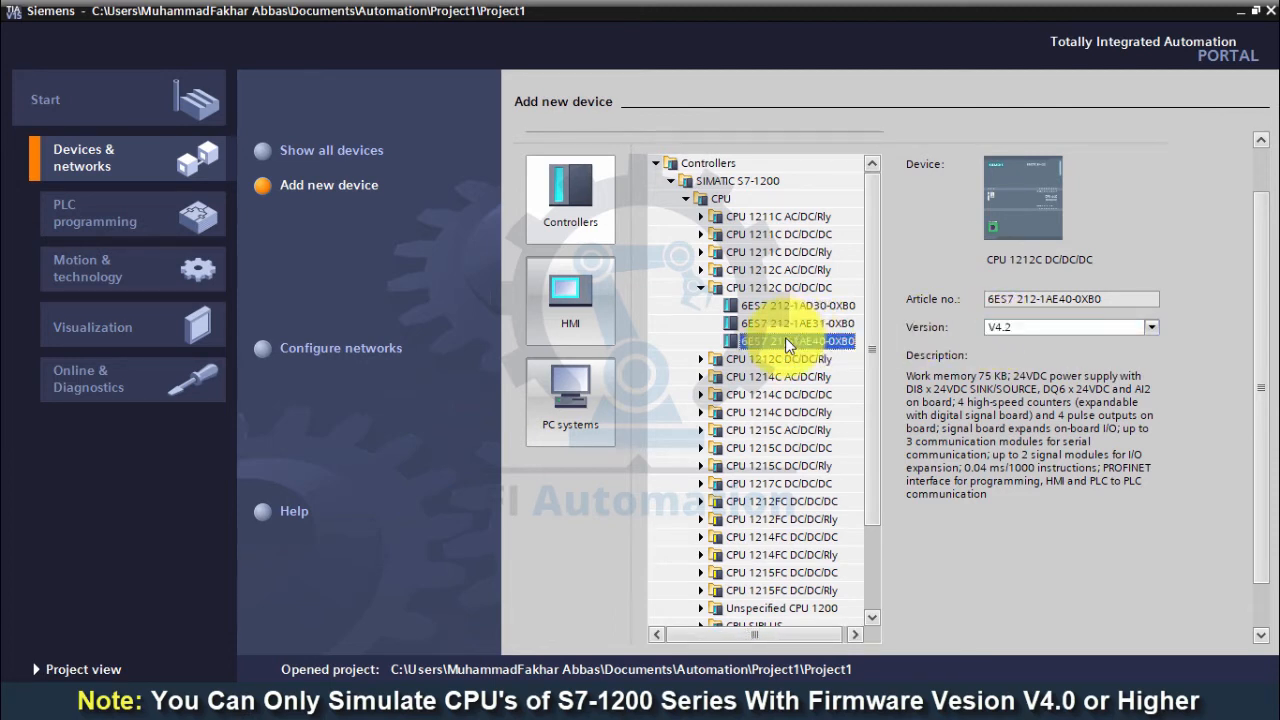
double_click(785, 340)
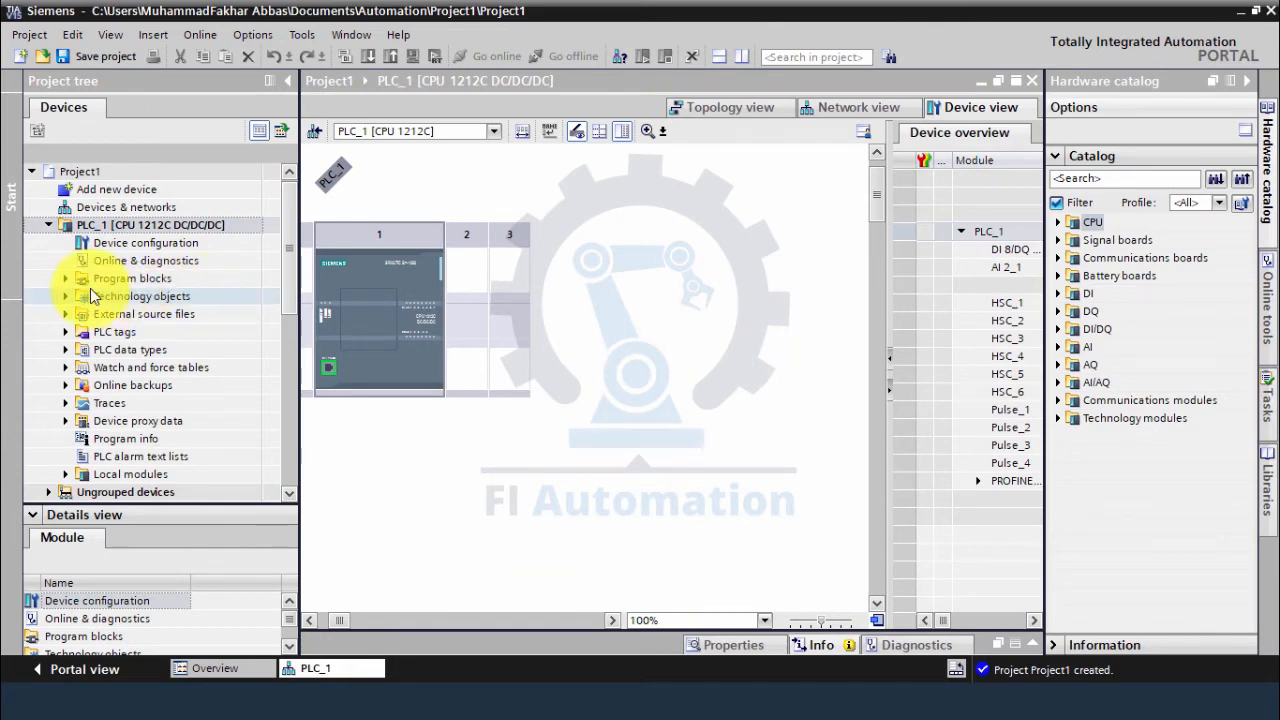
Open the Main [OB1] block from PLC_1's program blocks for editing.
click(66, 279)
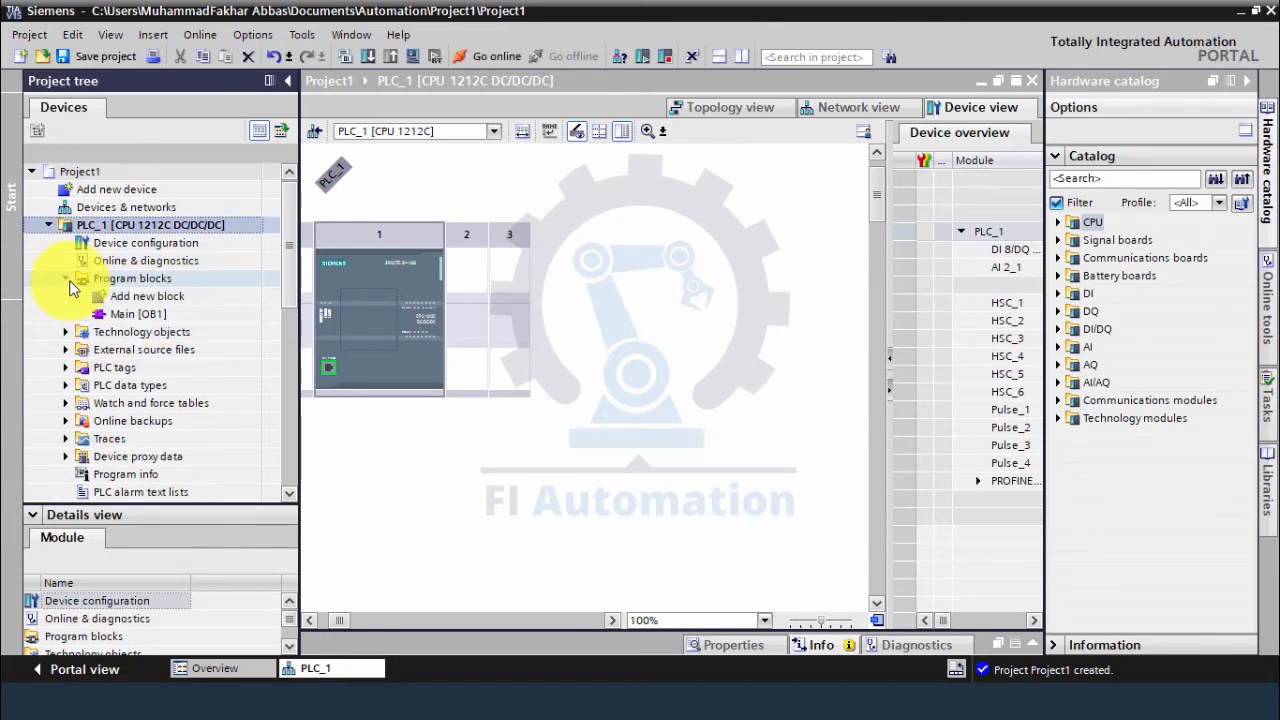
click(124, 314)
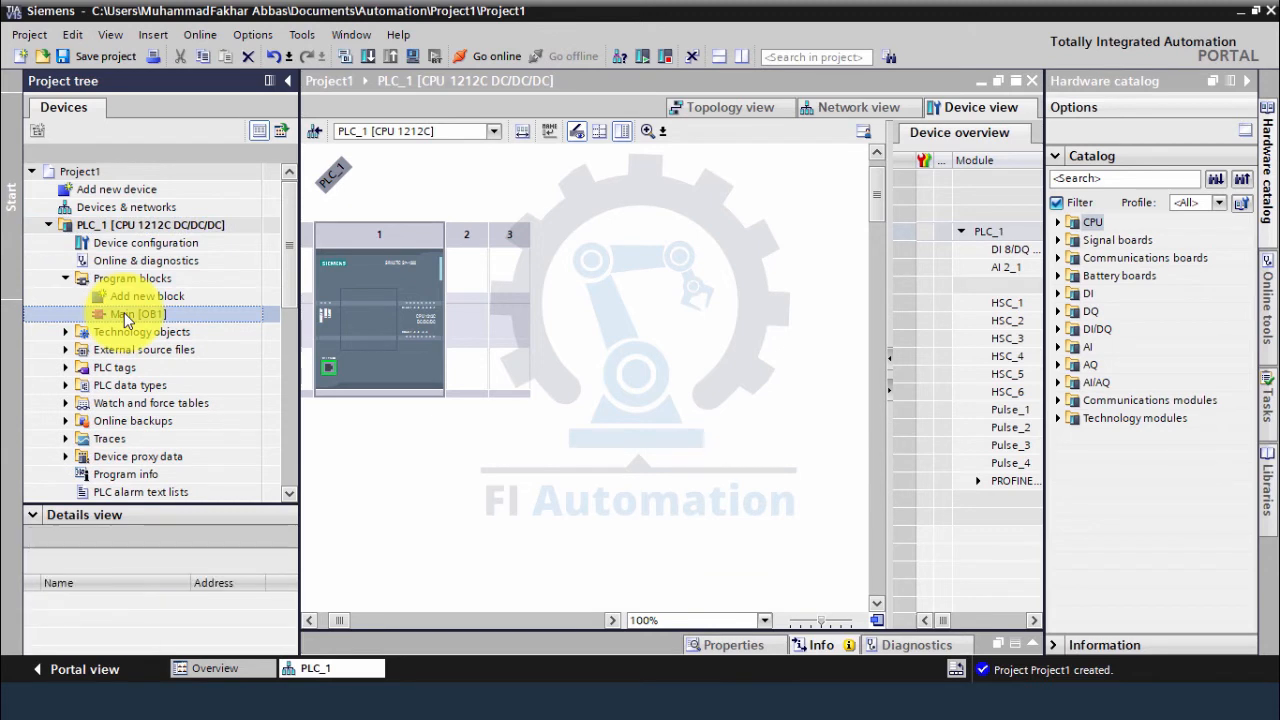
double_click(124, 314)
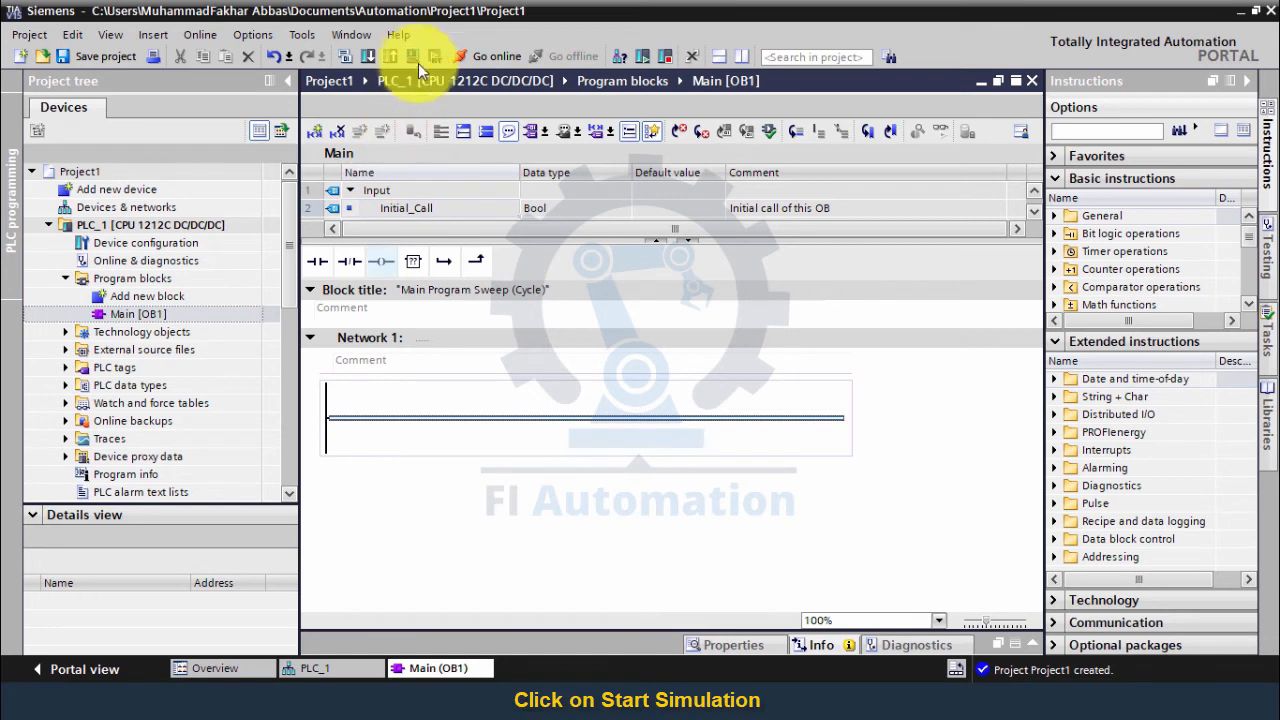
Start the simulation and load PLC_1 into the simulated PLC, choosing Start module as the action after downloading.
click(418, 55)
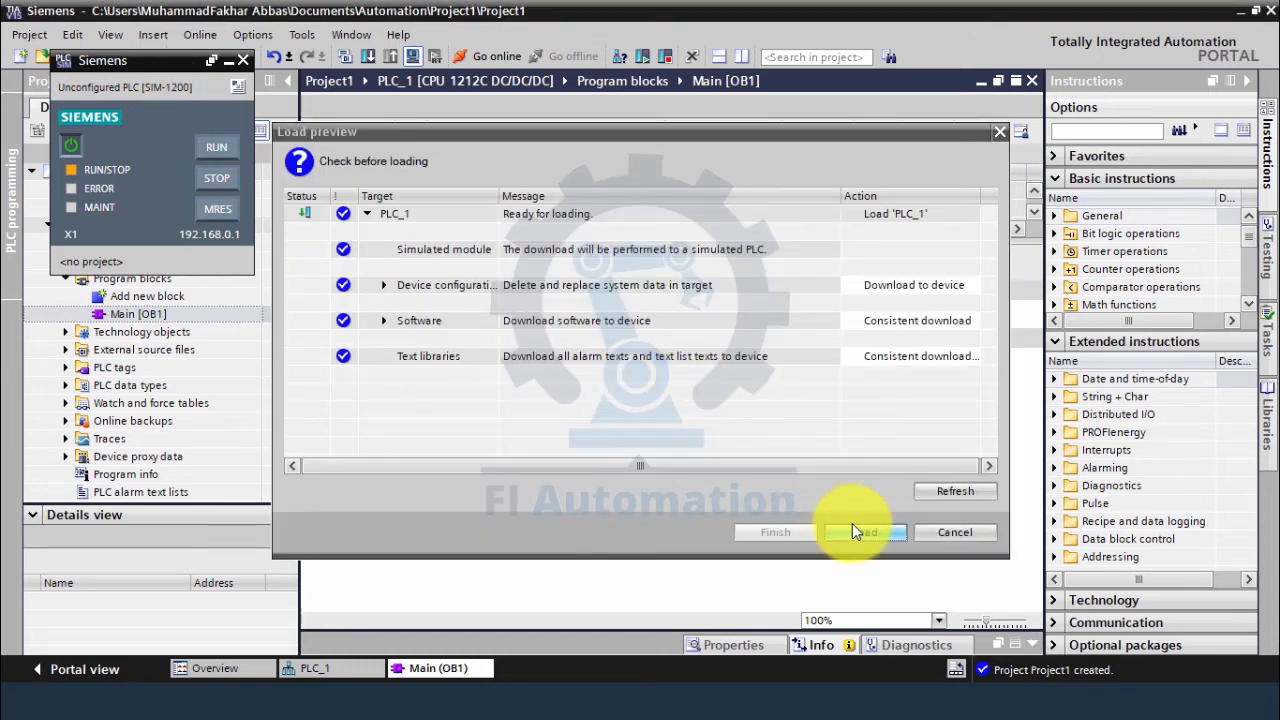
click(852, 525)
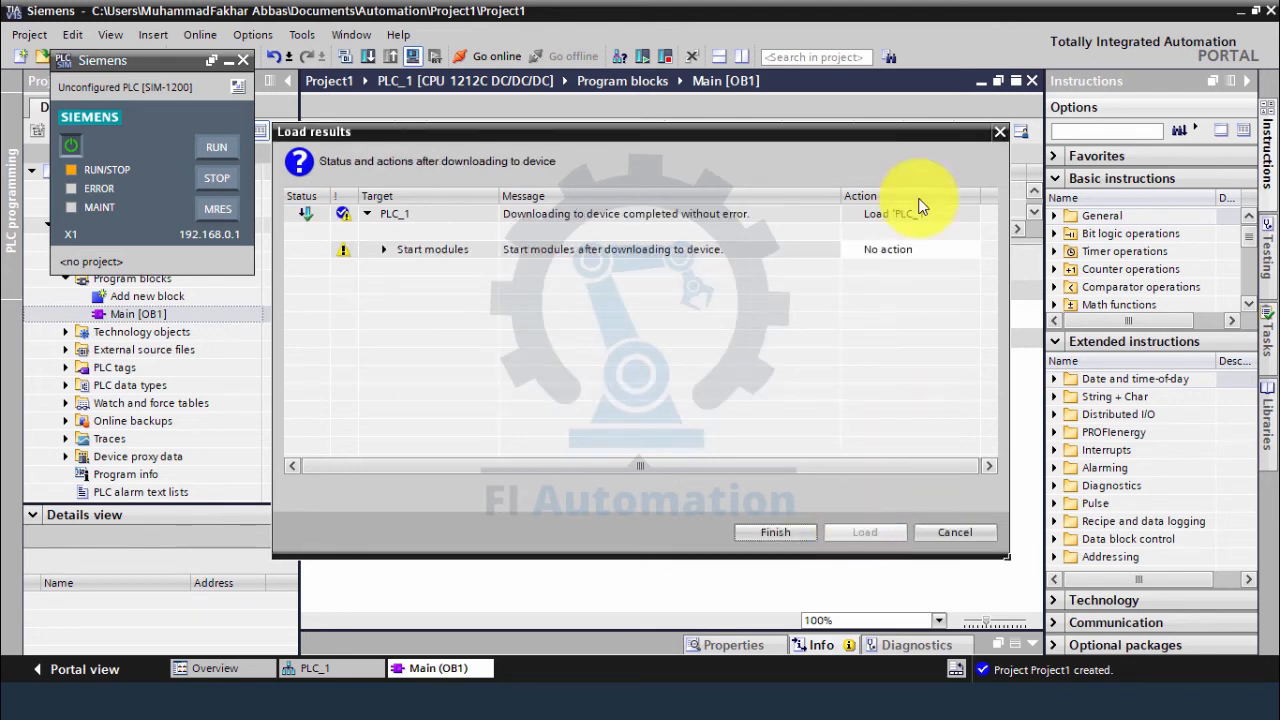
click(882, 252)
click(881, 251)
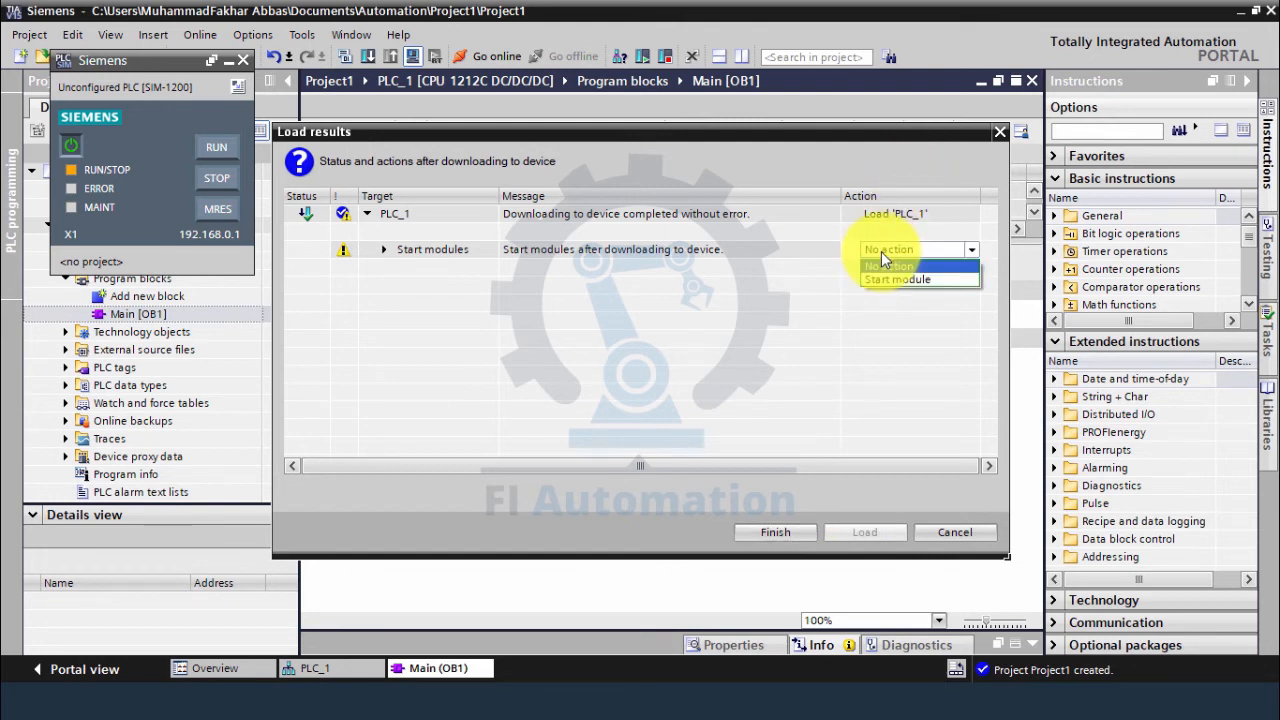
click(881, 276)
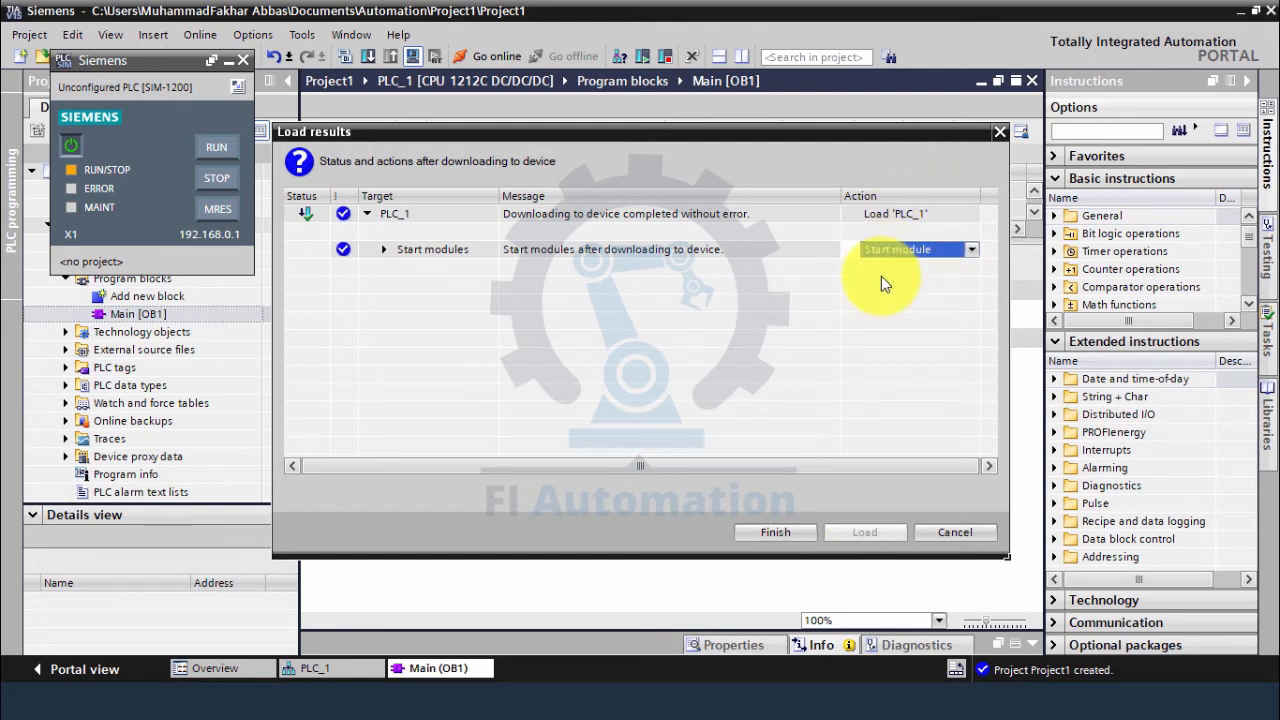
click(771, 532)
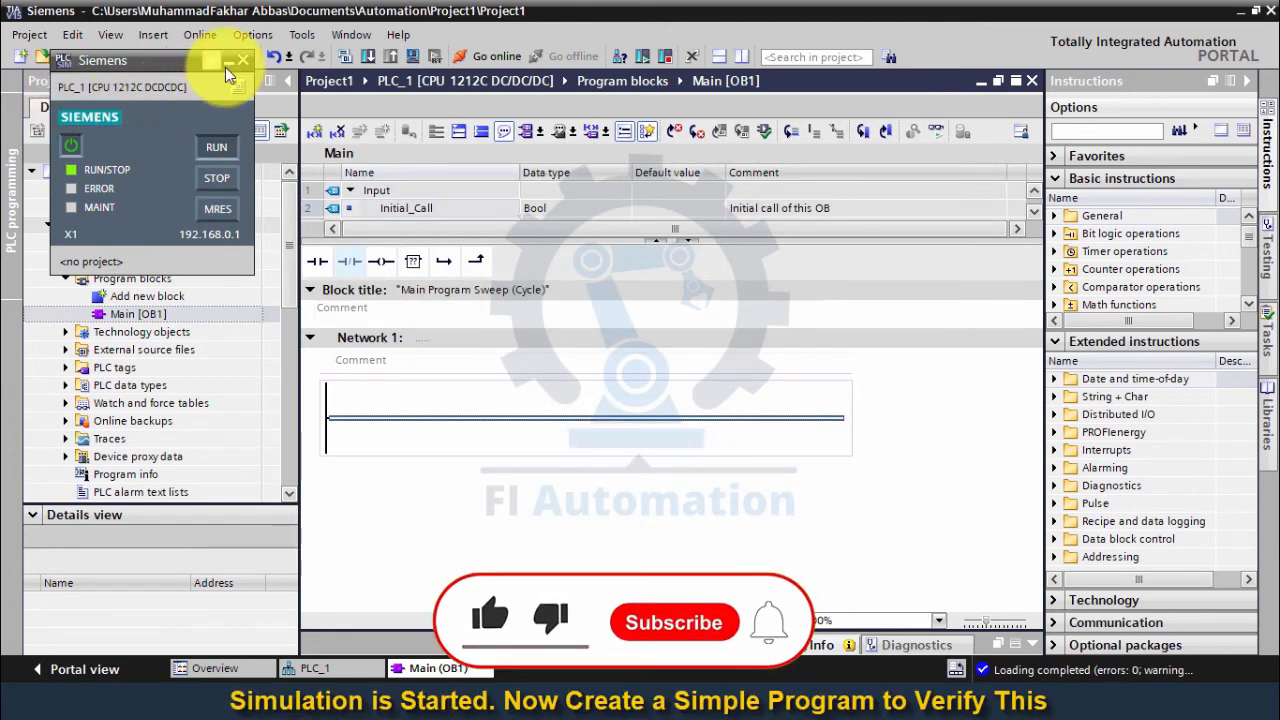
Turn on monitoring for Main [OB1] and insert a normally open contact and an output coil in Network 1.
click(933, 138)
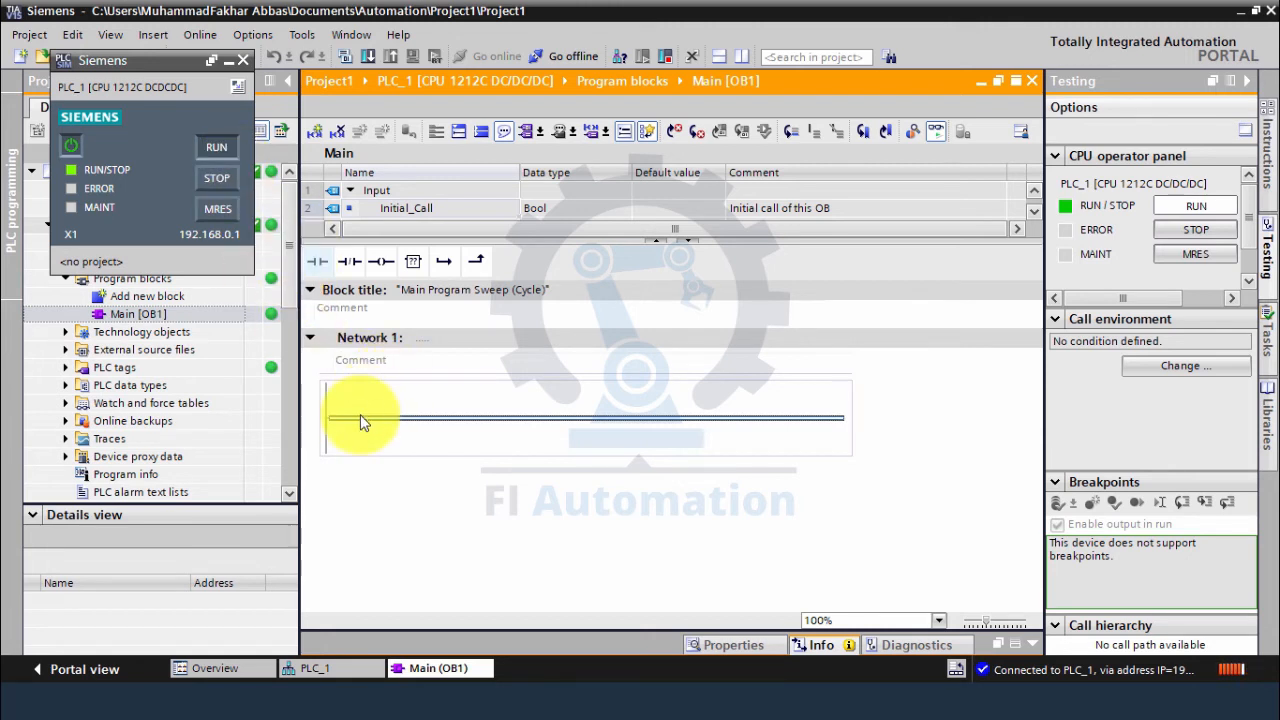
click(318, 262)
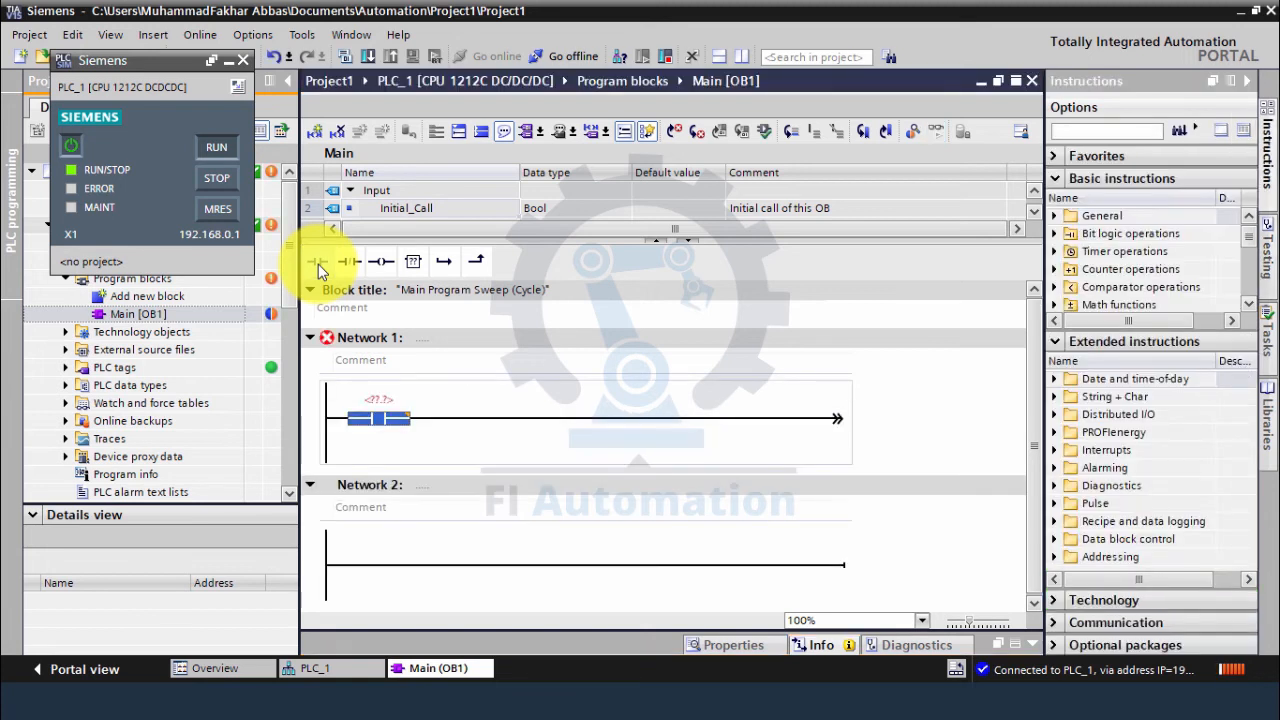
click(507, 421)
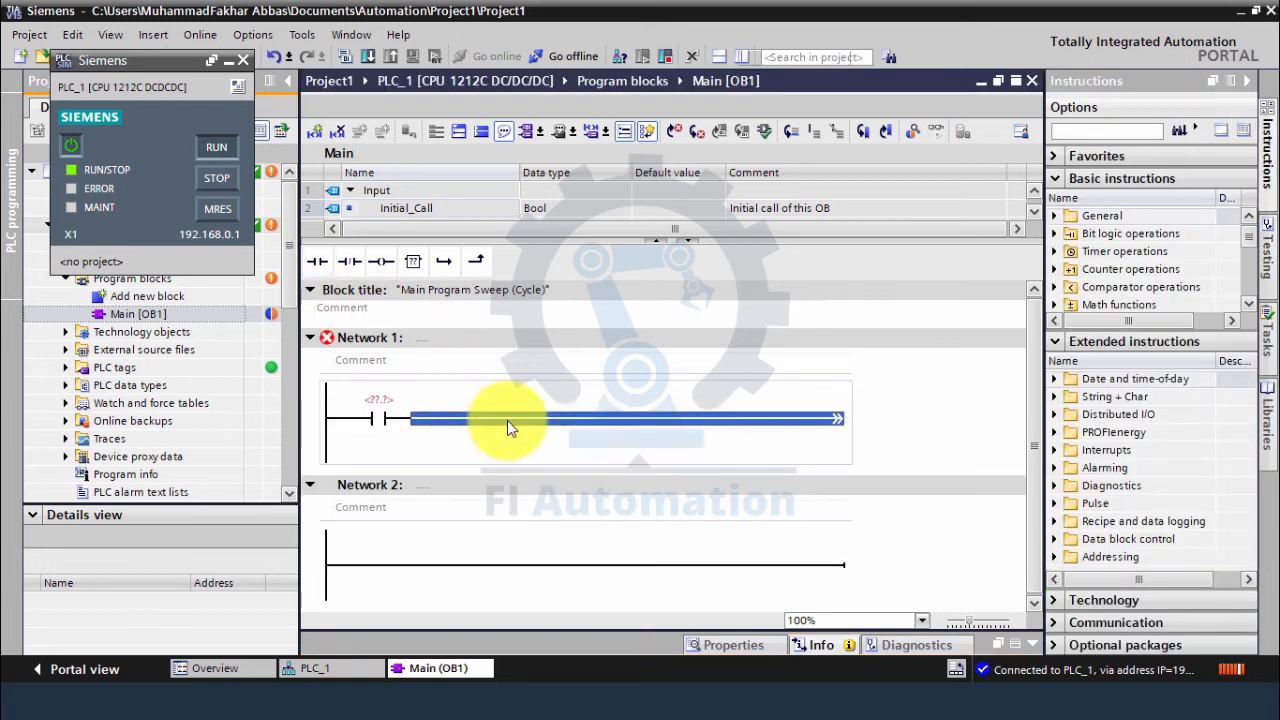
click(383, 262)
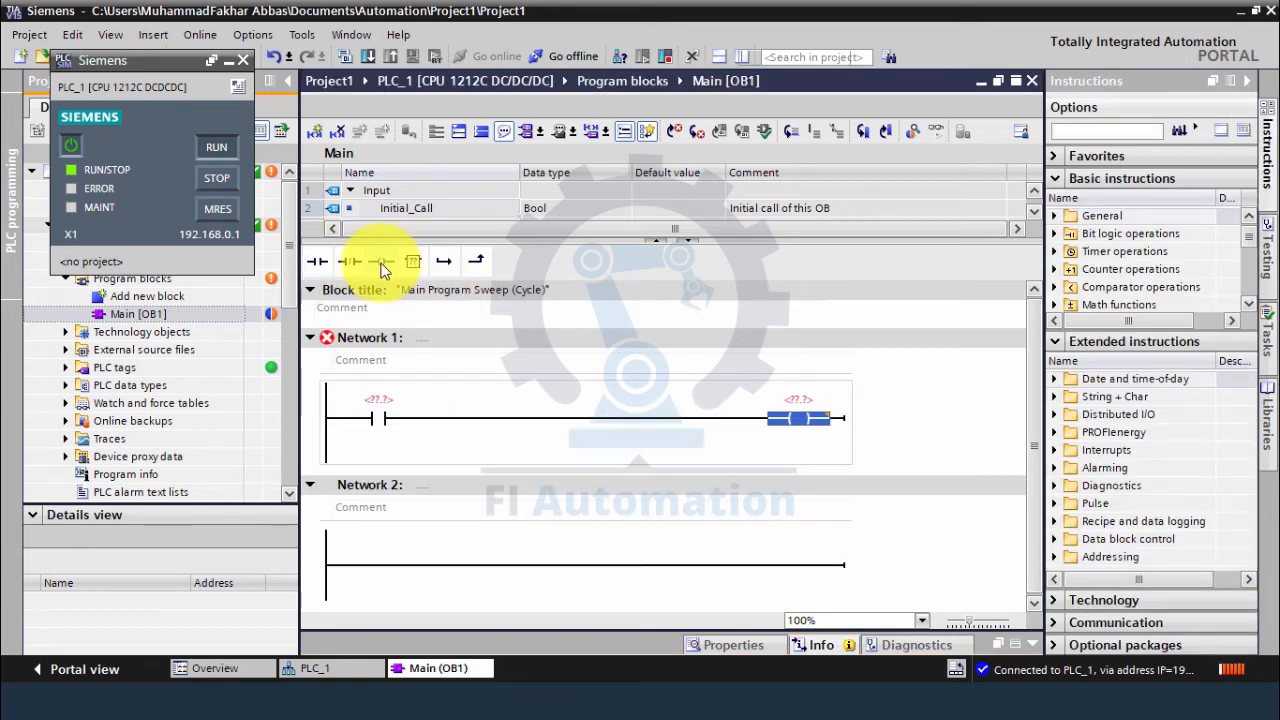
Assign address M0.0 to the contact and Q0.0 to the coil in Network 1.
click(388, 402)
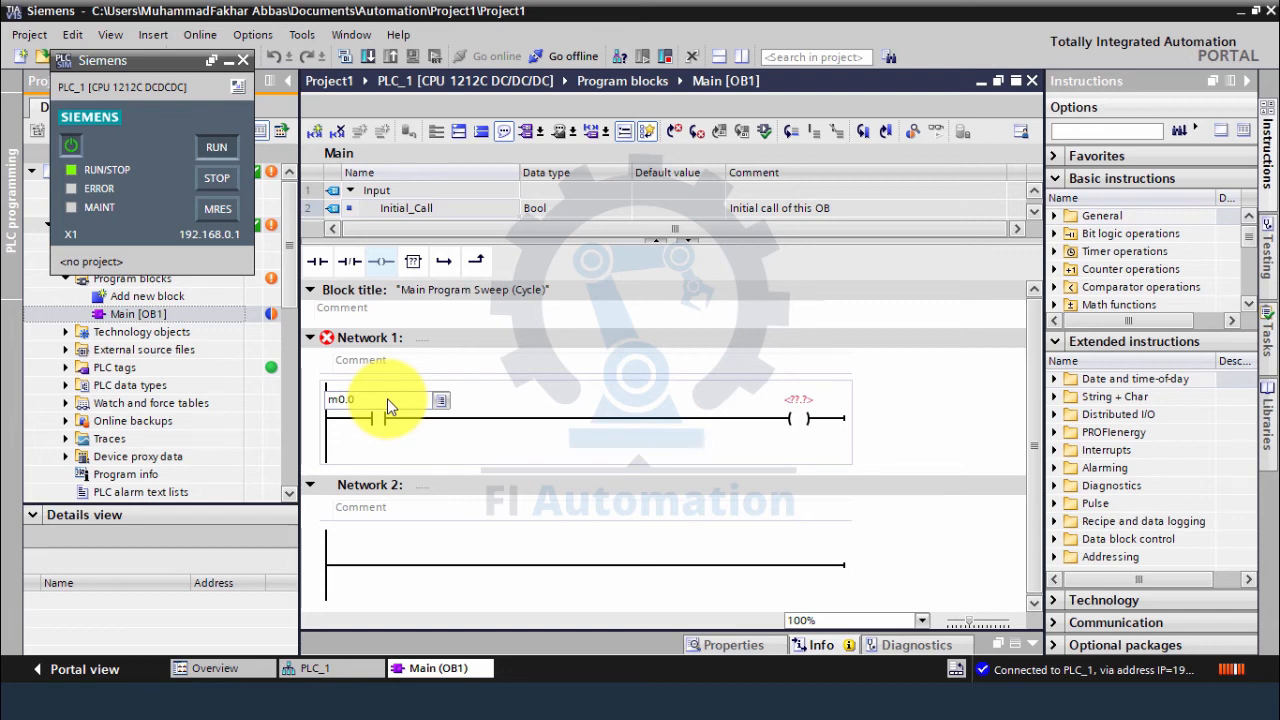
key(Return)
text(q)
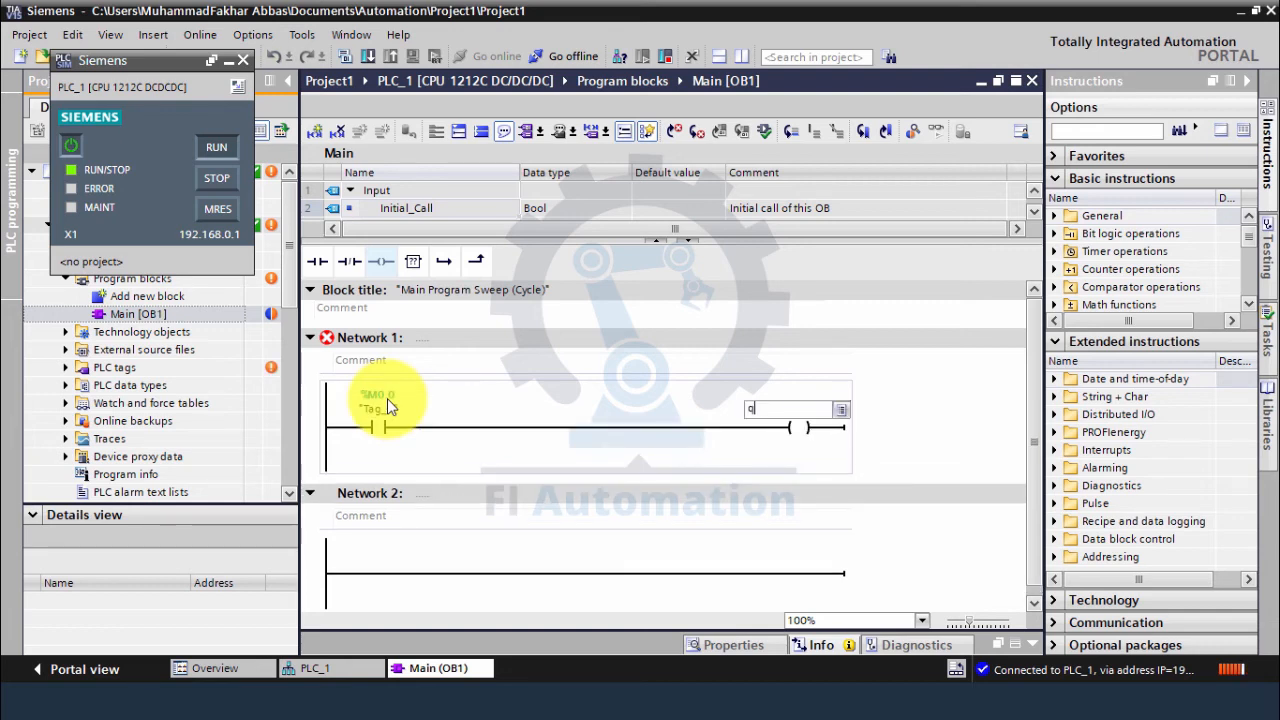
text(0.)
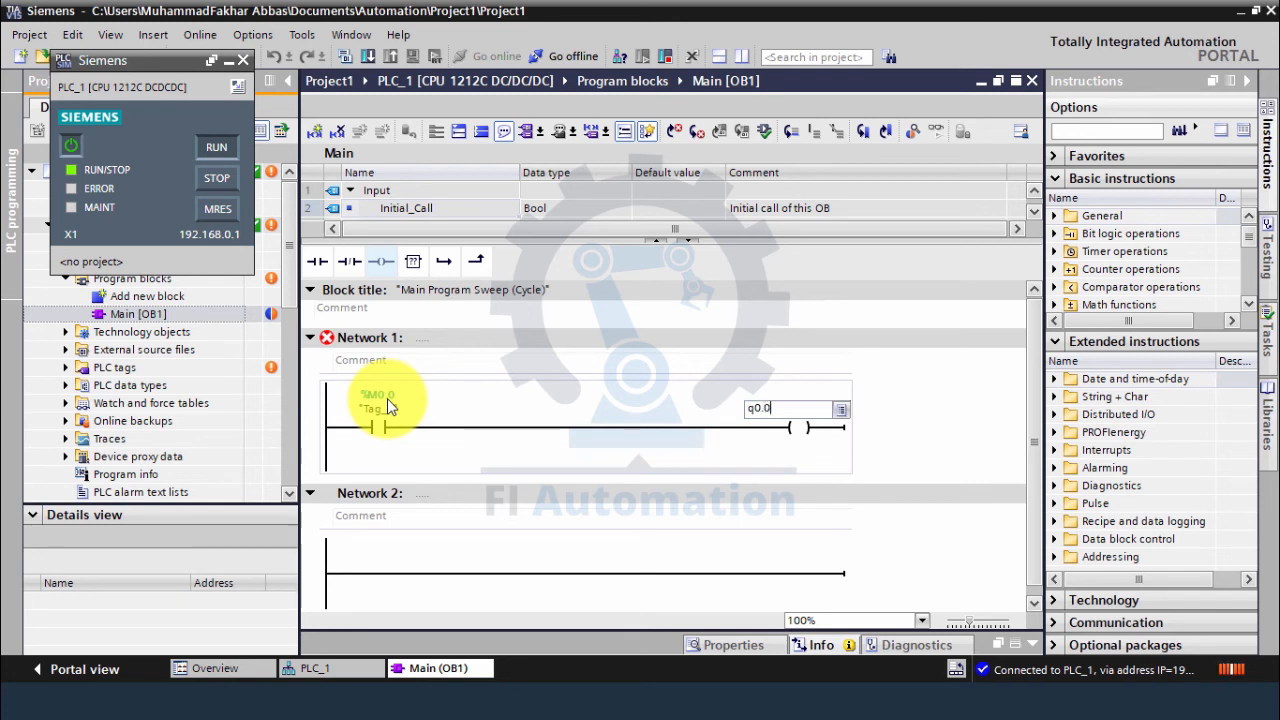
text(0)
key(Return)
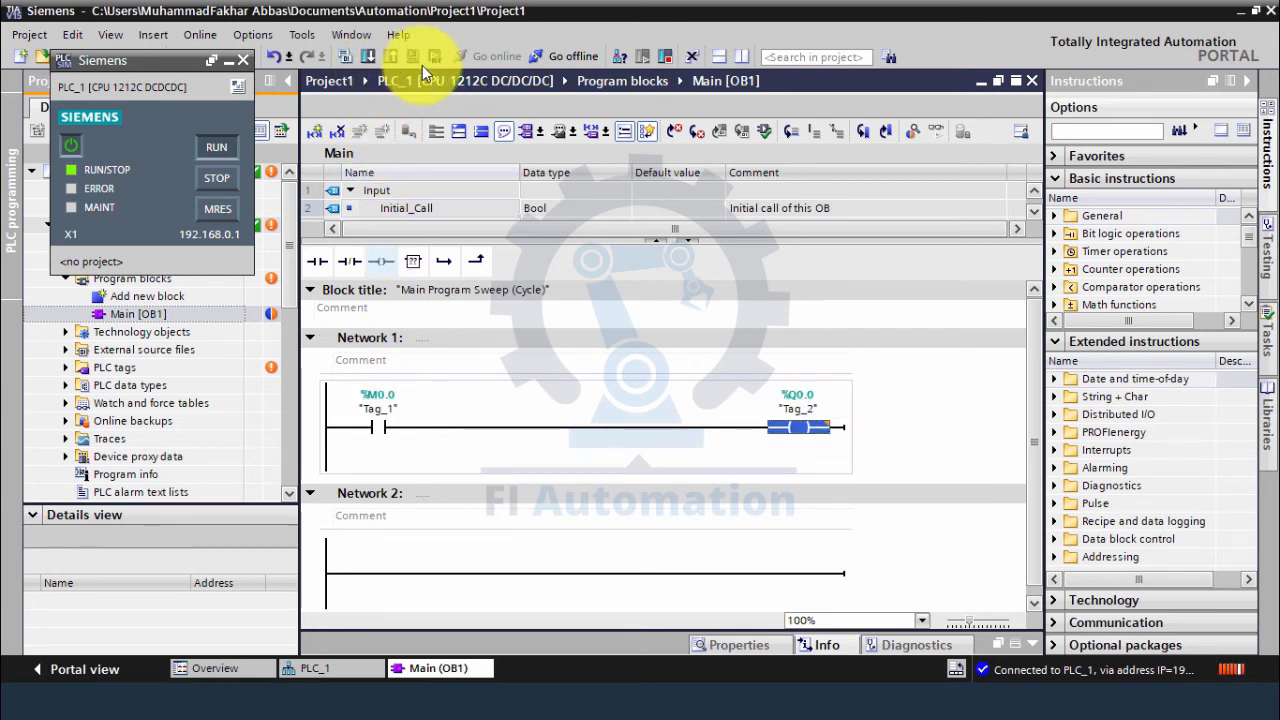
Download the edited program to the simulated PLC and turn on monitoring for the Main [OB1] block.
click(366, 56)
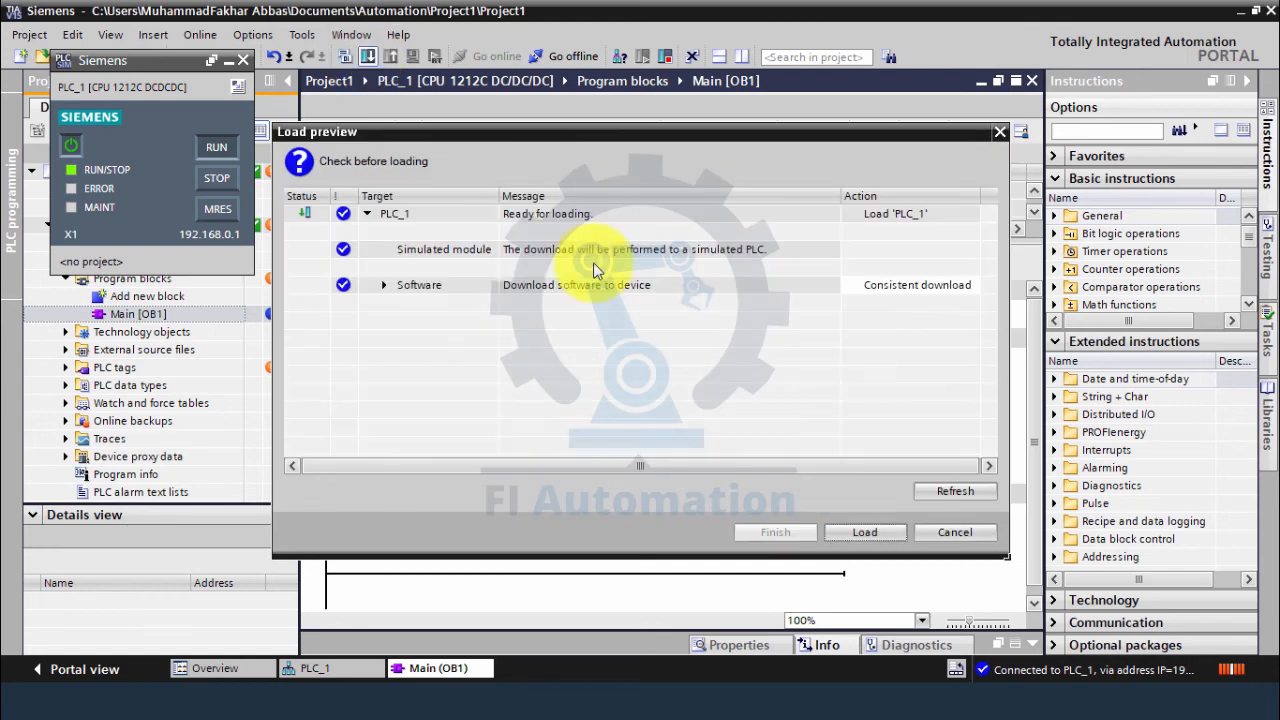
click(866, 532)
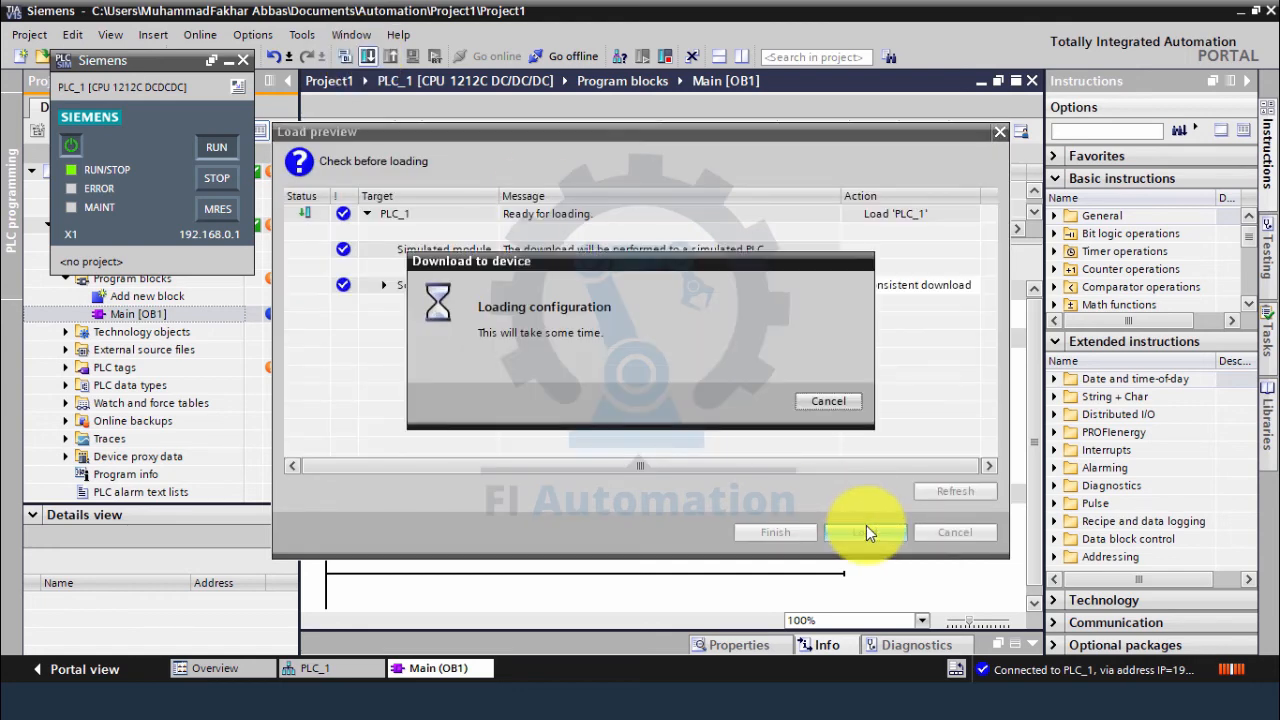
key(ctrl+t)
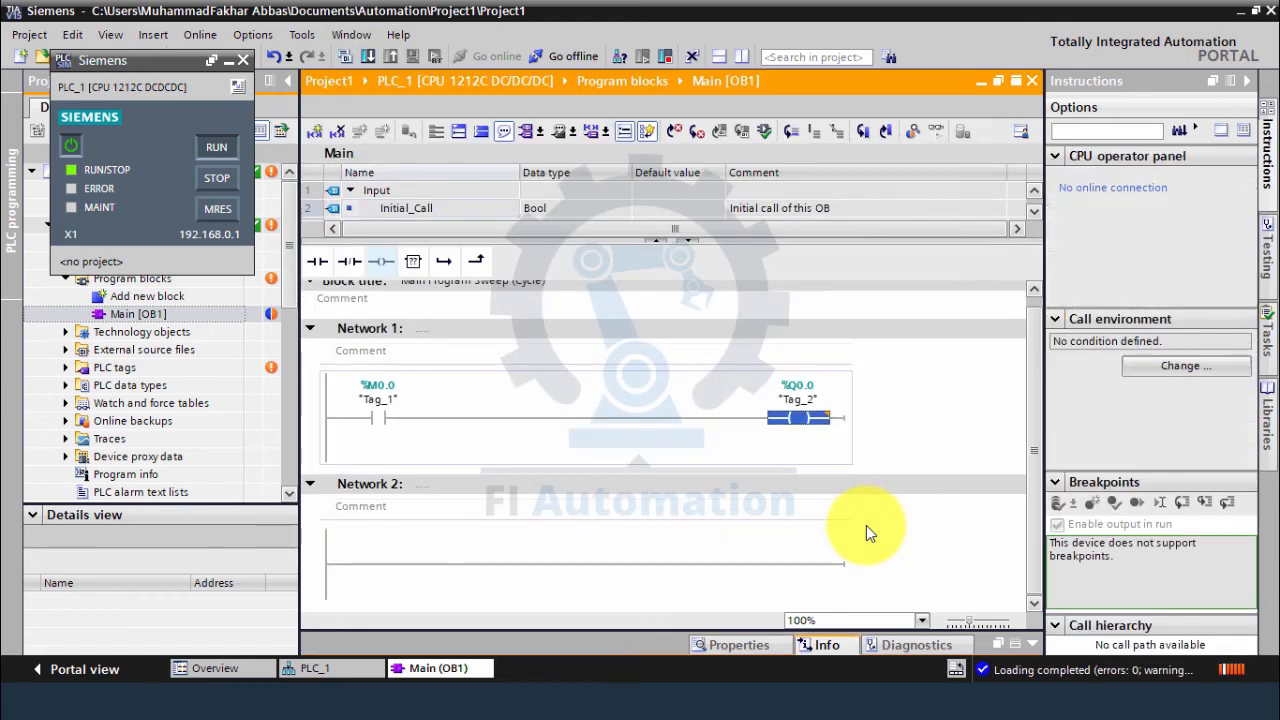
Test the Network 1 rung by modifying the M0.0 contact to 1 and back to 0.
click(380, 420)
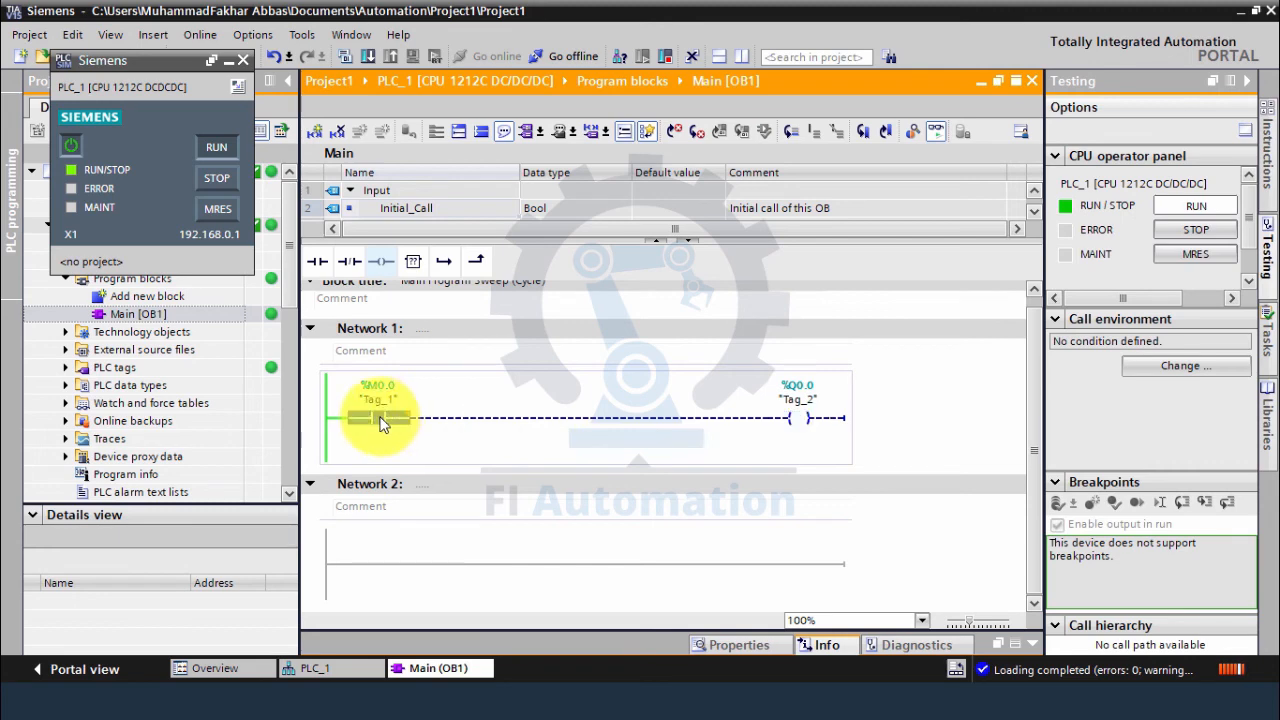
right_click(380, 420)
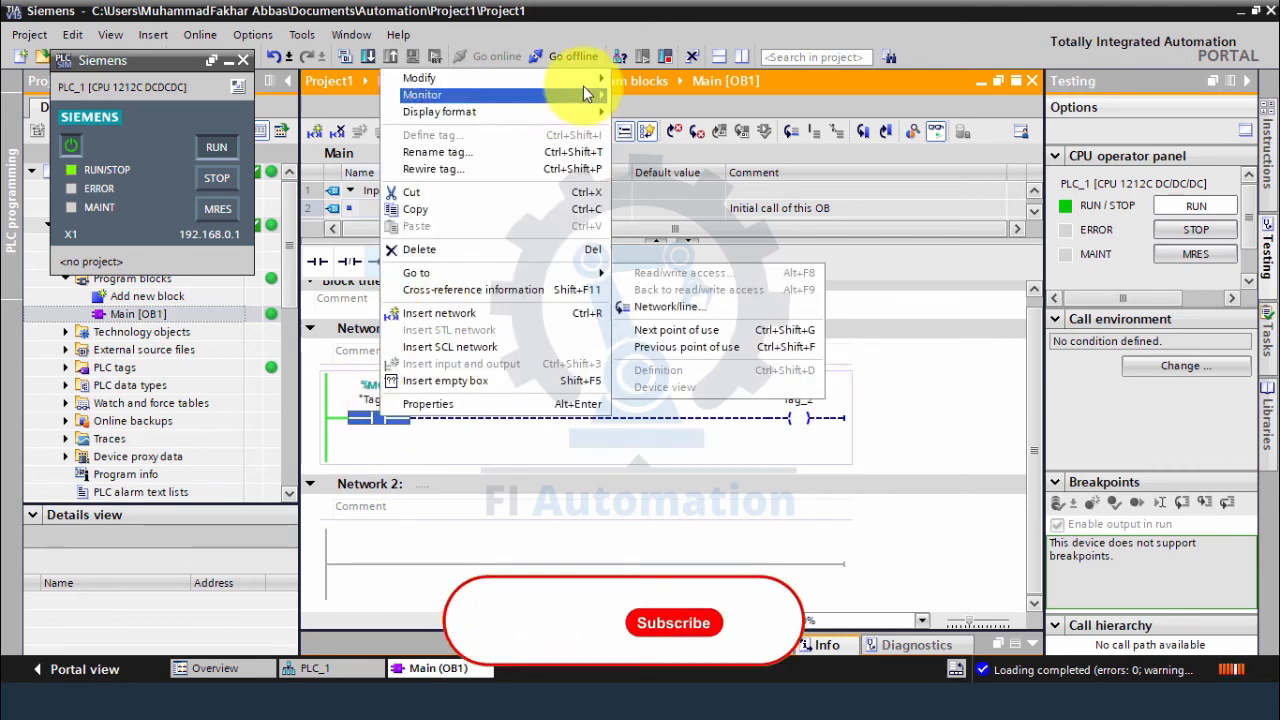
mouse_move(620, 80)
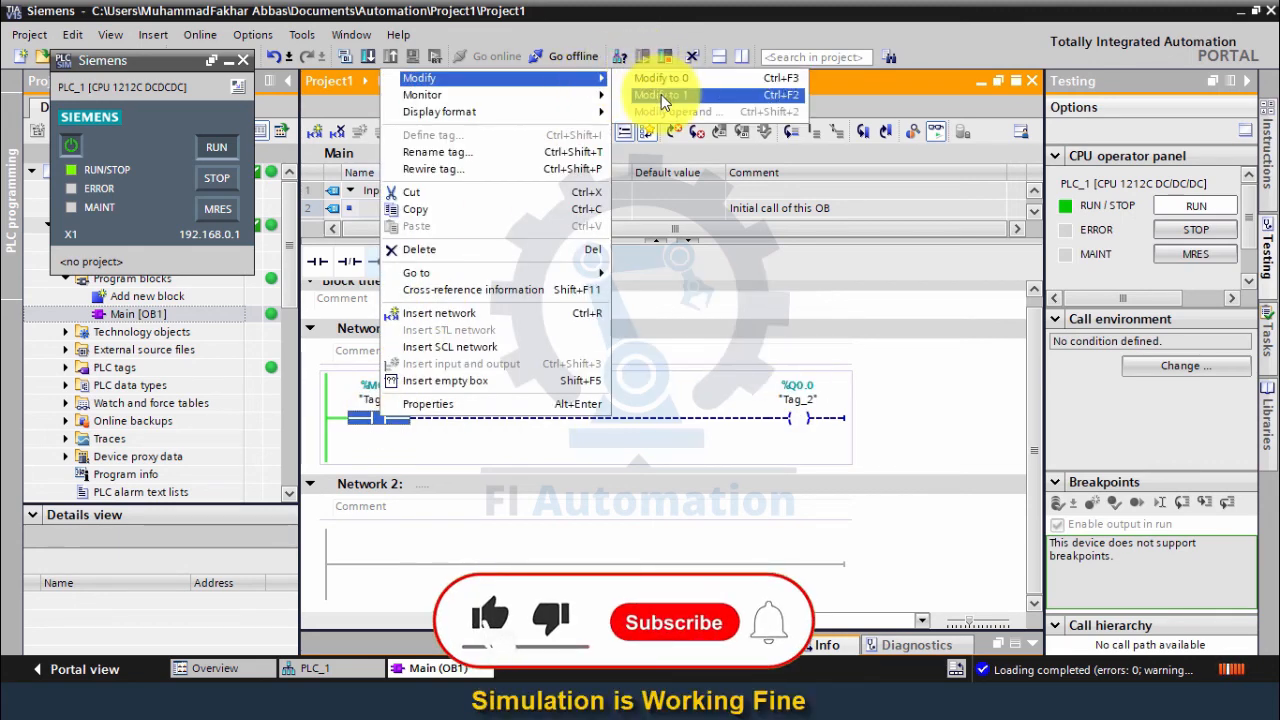
click(661, 94)
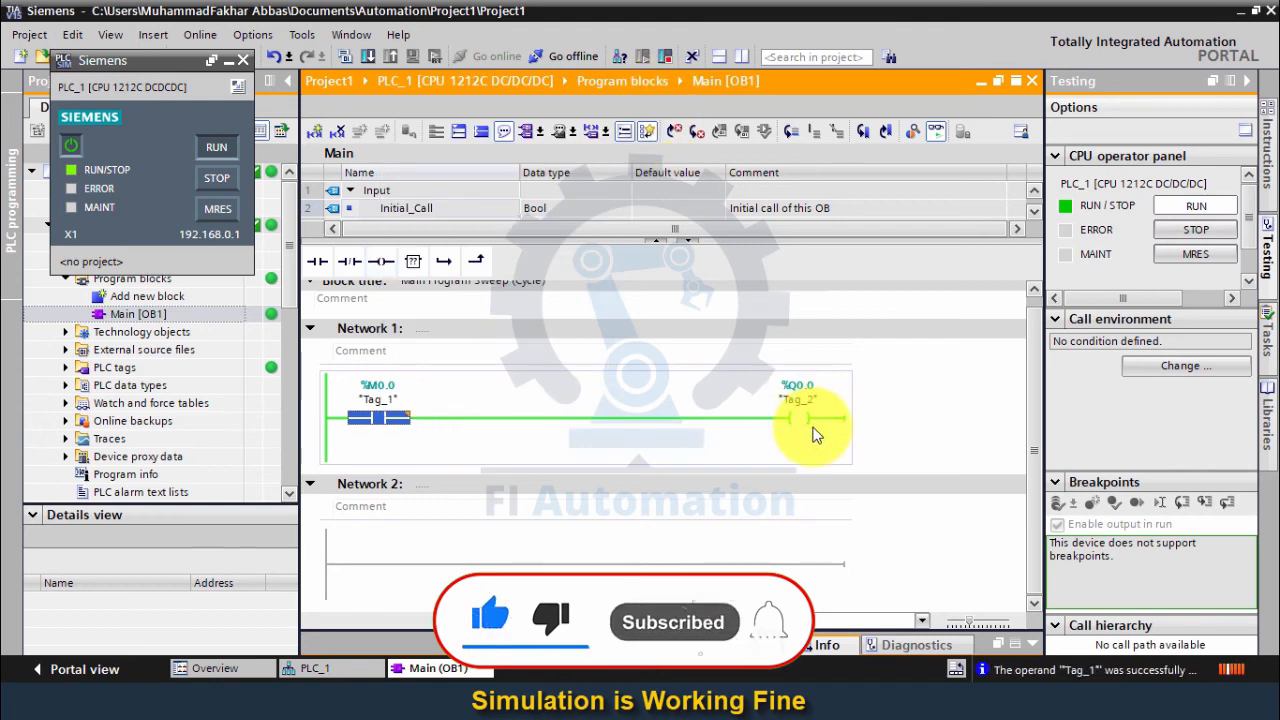
right_click(393, 420)
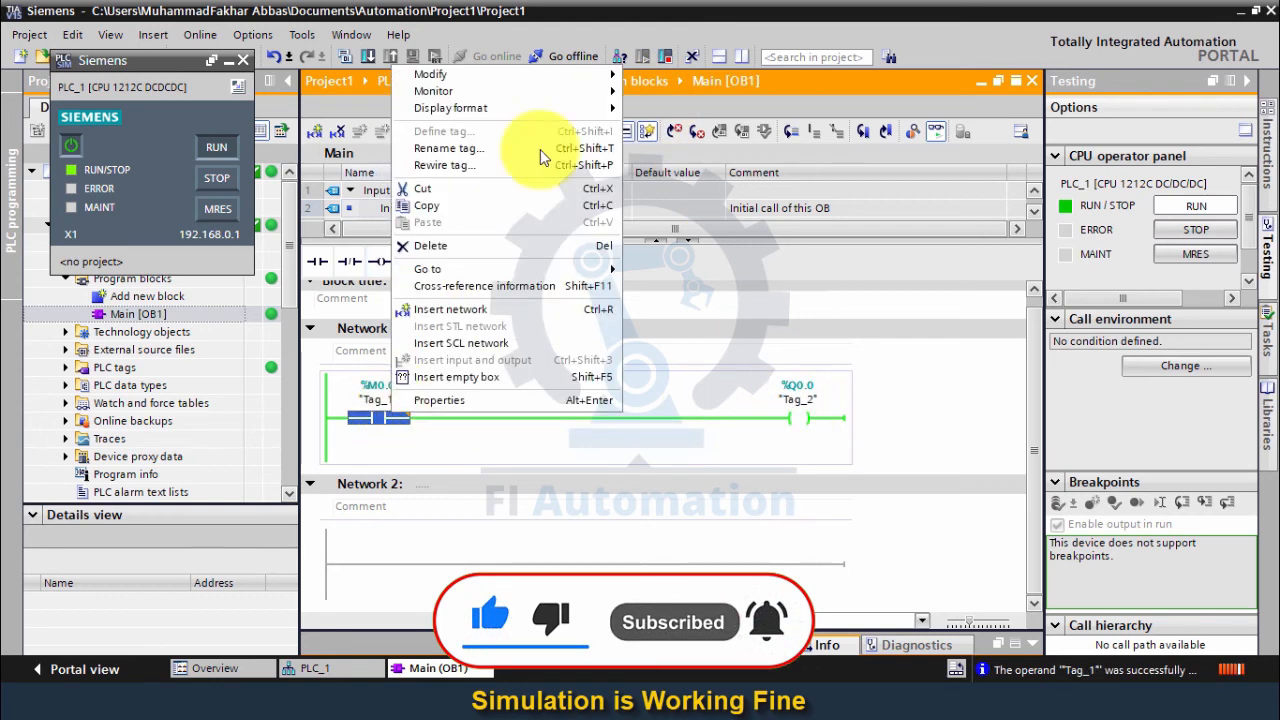
mouse_move(592, 80)
click(647, 77)
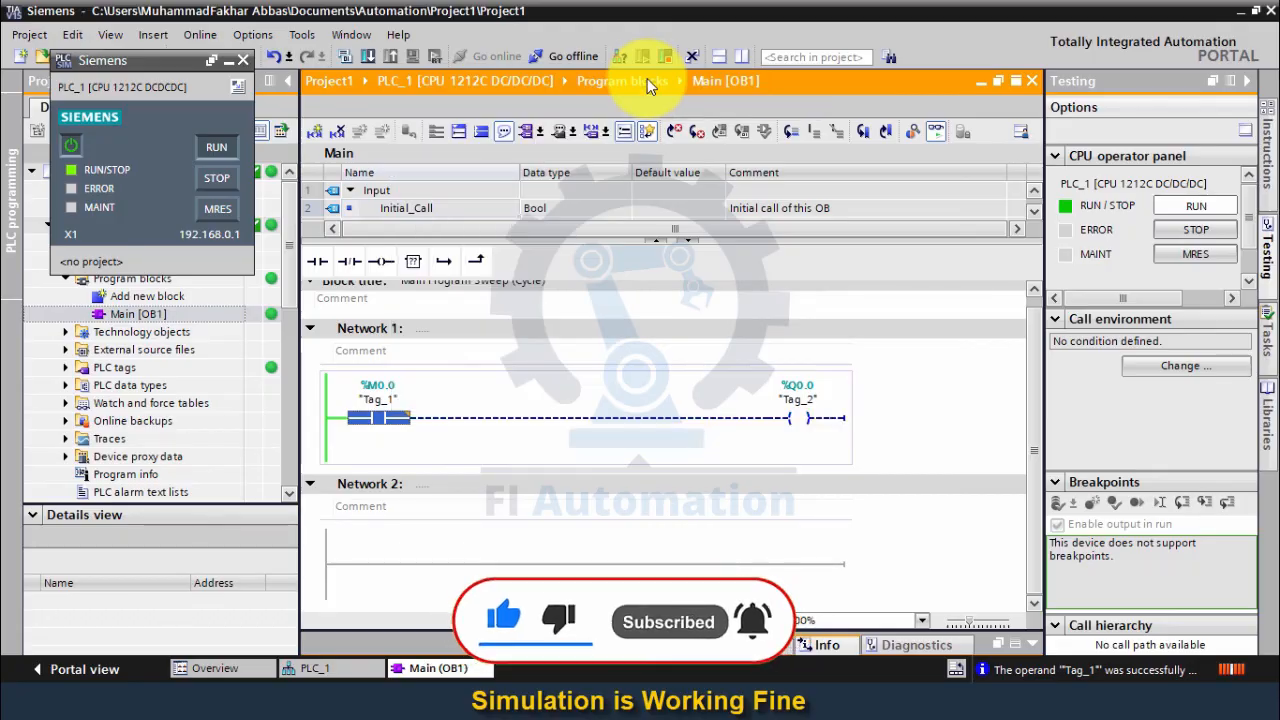